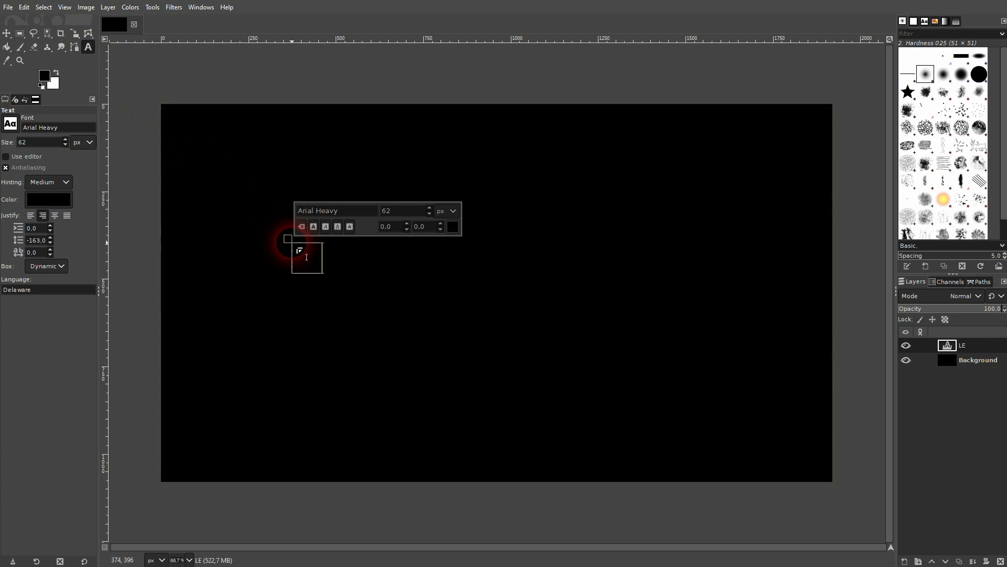
# - Recolour the LETTER text to white (ffffff) and set its size to 400 px
pyautogui.doubleClick(306, 257)
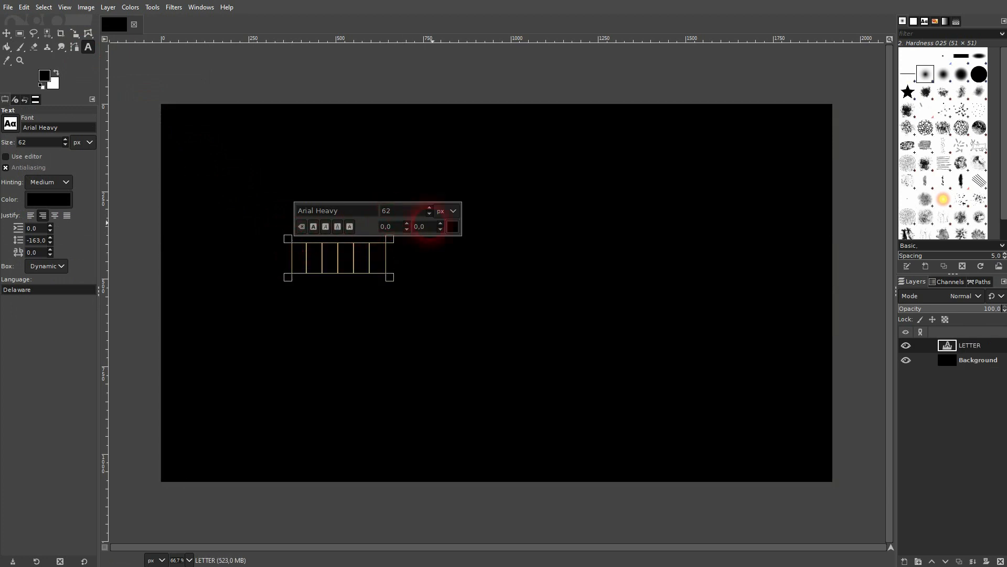
pyautogui.click(452, 226)
pyautogui.moveTo(371, 211); pyautogui.dragTo(312, 174)
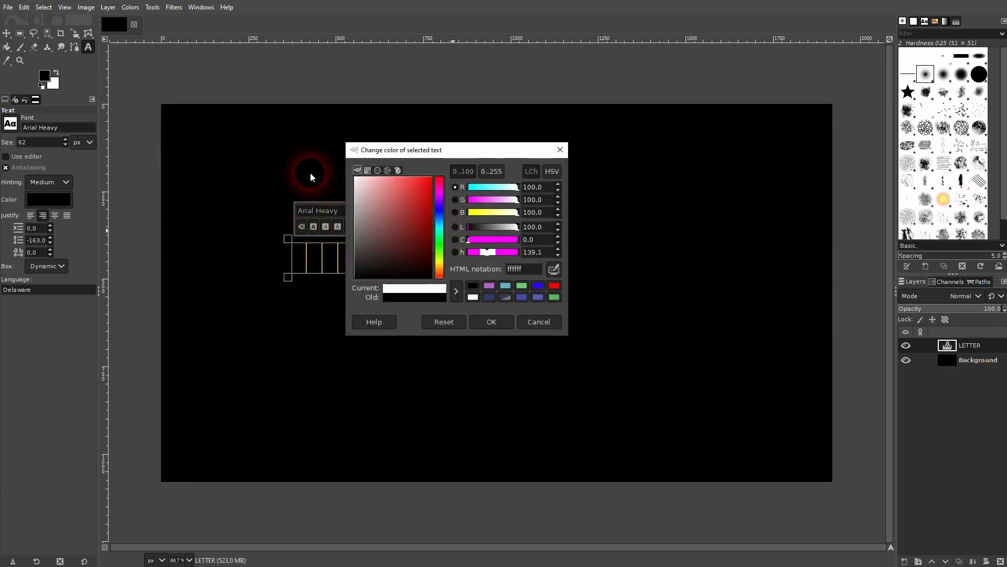
pyautogui.click(494, 322)
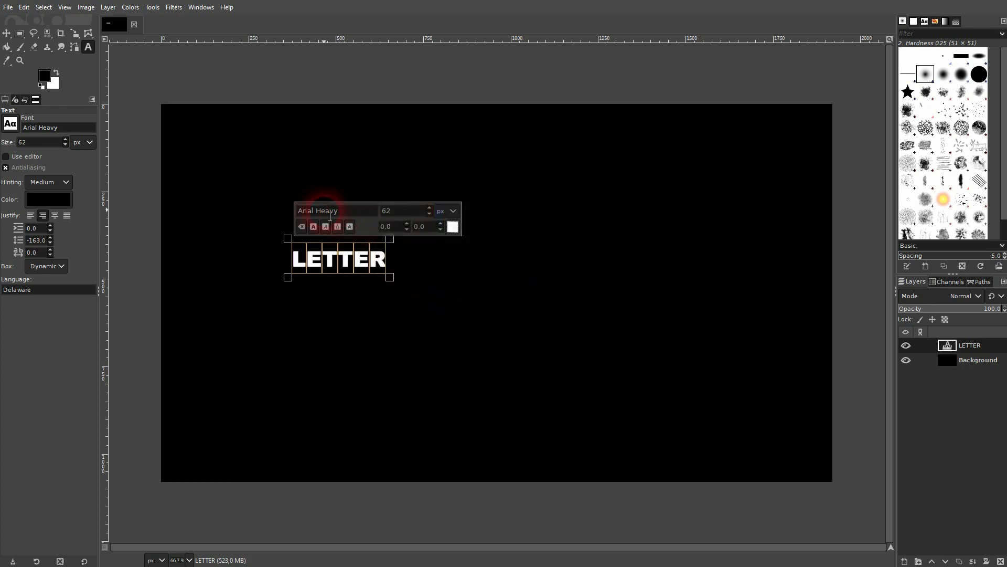
pyautogui.doubleClick(379, 212)
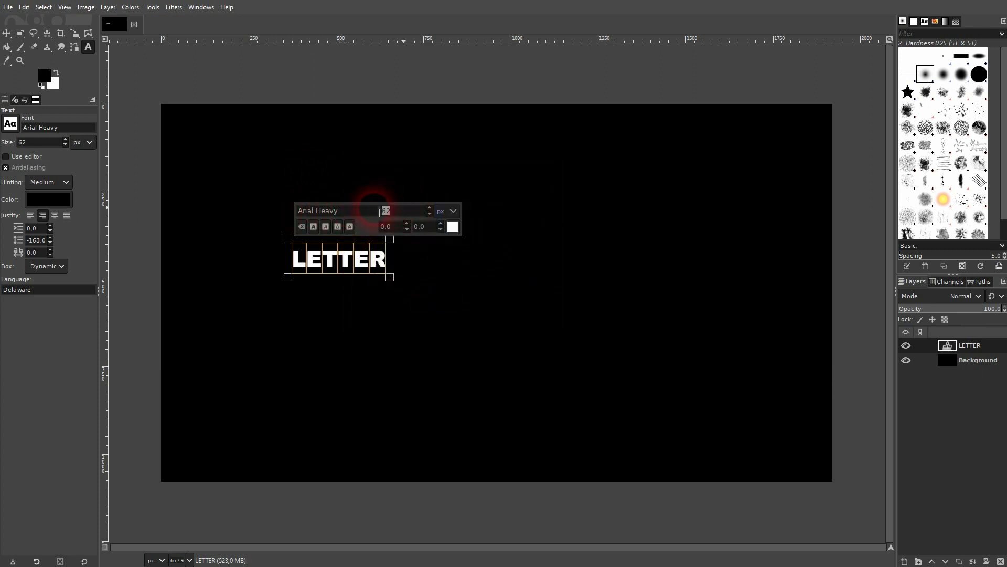
pyautogui.write('400')
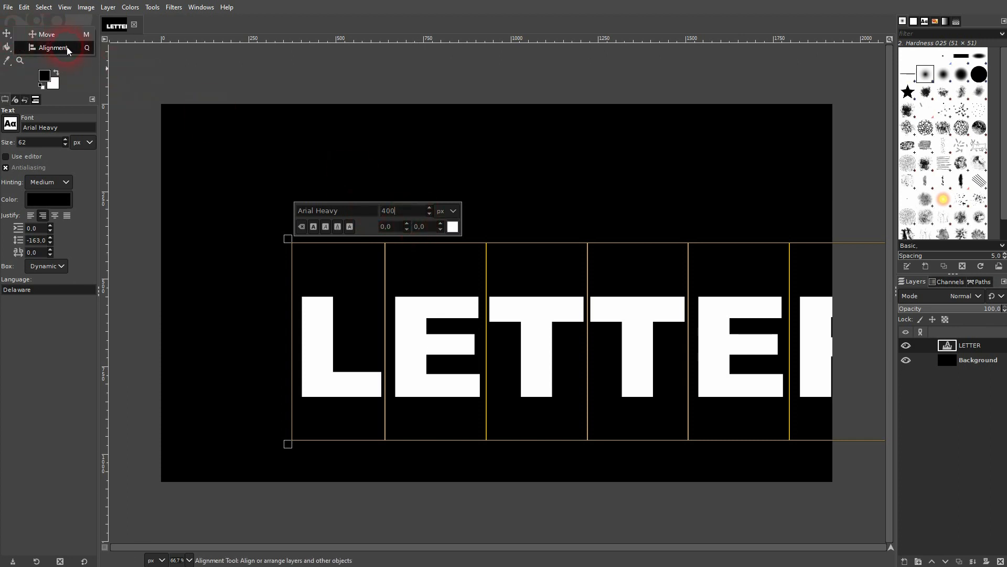
# - Centre the LETTER text horizontally and vertically relative to the image, and return to the Move tool
pyautogui.click(6, 33)
pyautogui.click(313, 332)
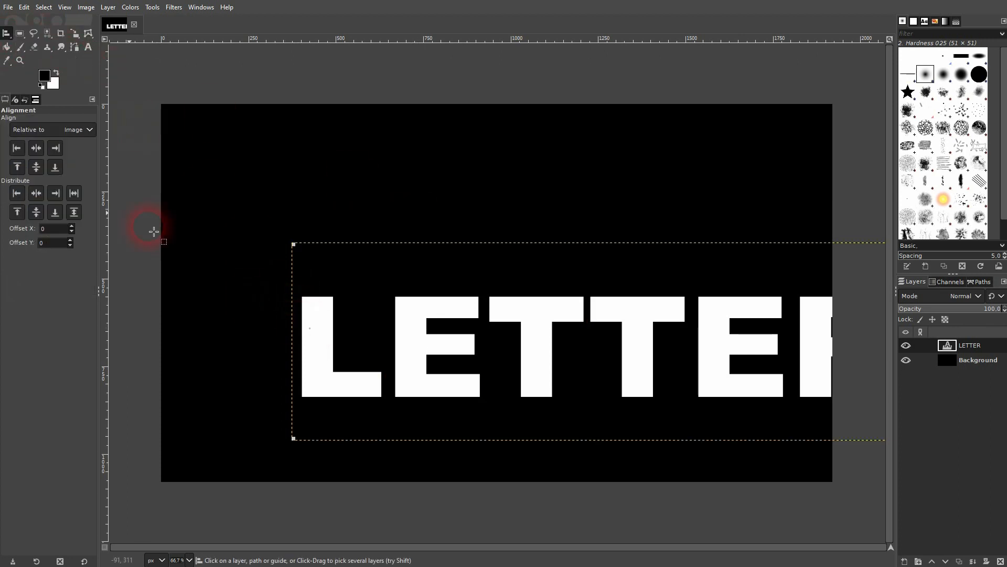
pyautogui.click(38, 151)
pyautogui.click(40, 169)
pyautogui.rightClick(7, 34)
pyautogui.click(24, 36)
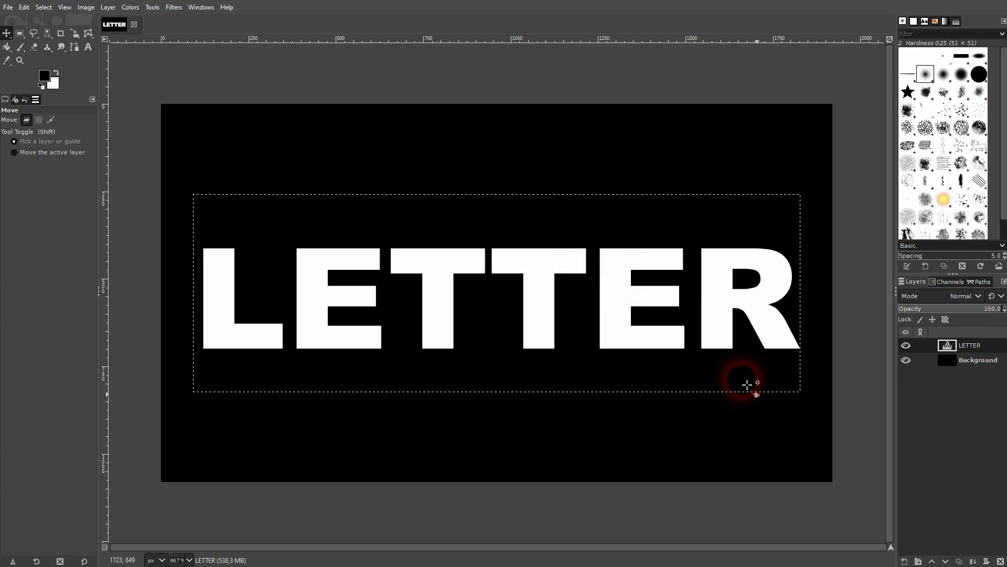
# - Create a selection from the LETTER layer's alpha and grow it by 10 px
pyautogui.rightClick(973, 360)
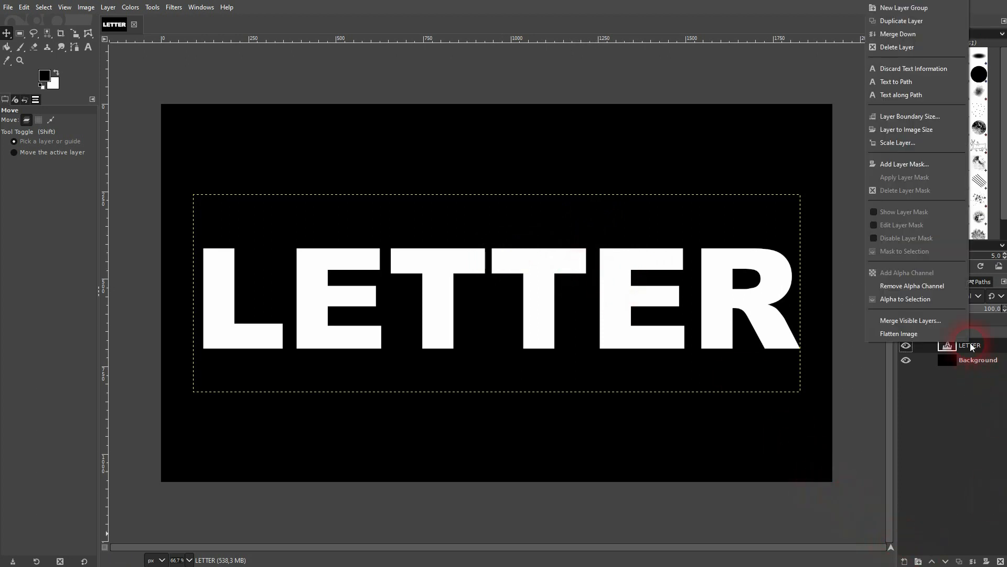
pyautogui.click(920, 300)
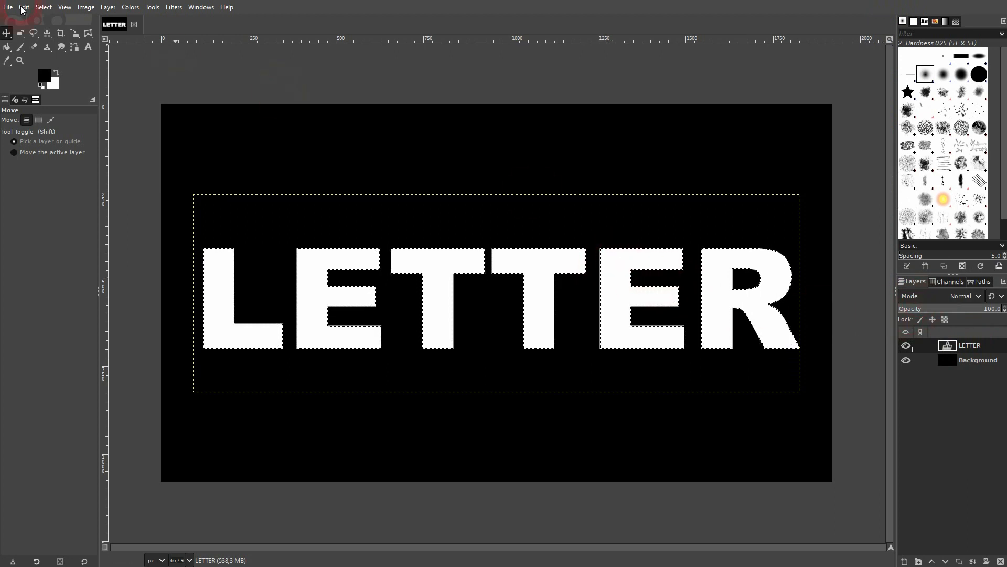
pyautogui.click(42, 7)
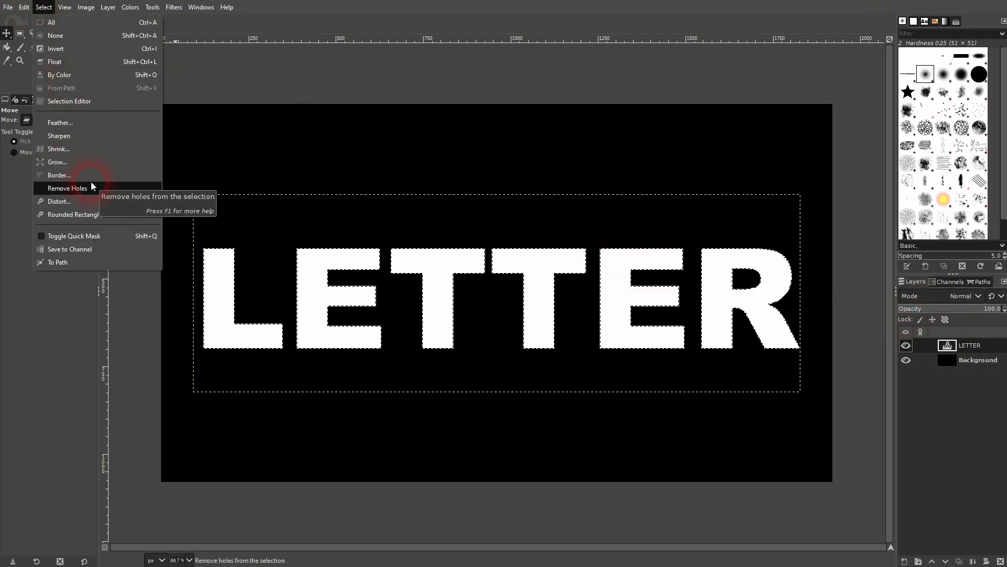
pyautogui.click(80, 161)
pyautogui.moveTo(108, 135); pyautogui.dragTo(133, 118)
pyautogui.click(96, 155)
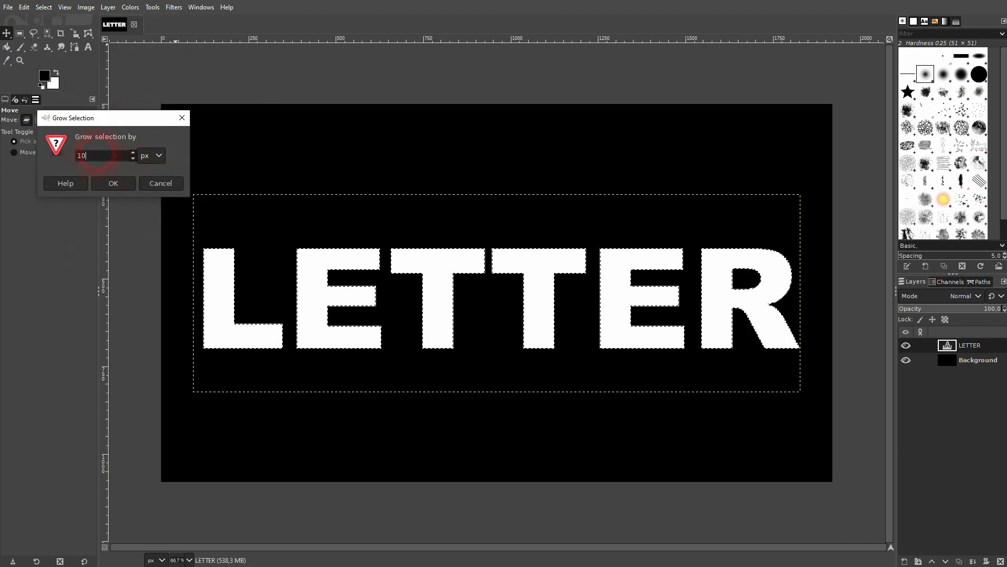
pyautogui.click(113, 183)
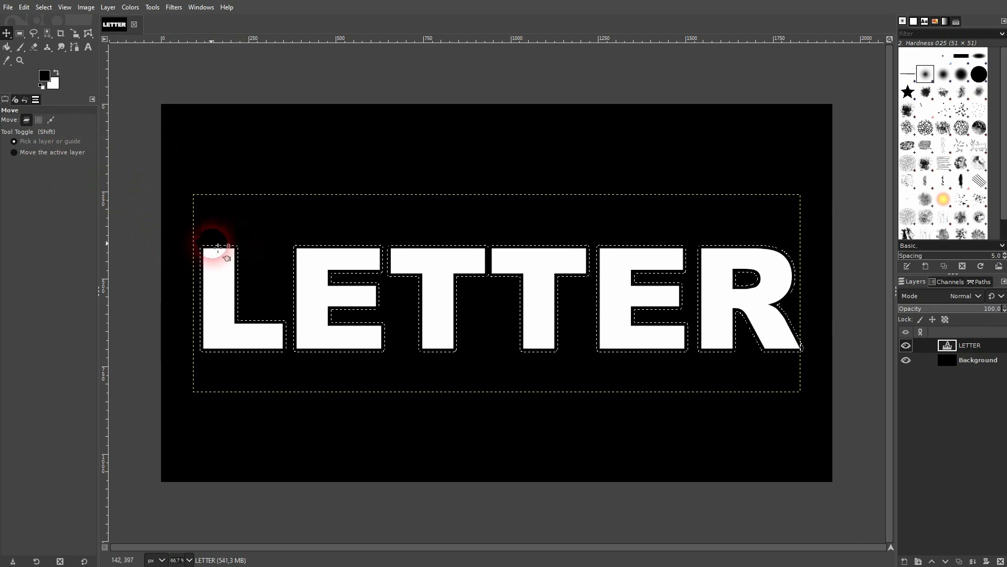
# - Create a new 1920 x 1080 px layer named "outline" filled with transparency
pyautogui.click(906, 561)
pyautogui.moveTo(890, 304); pyautogui.dragTo(750, 215)
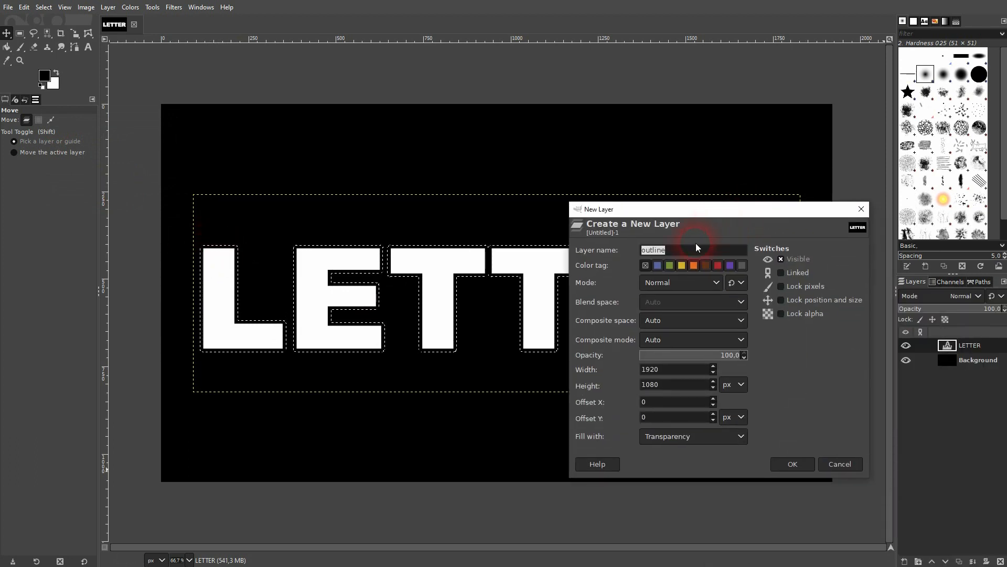
pyautogui.click(712, 251)
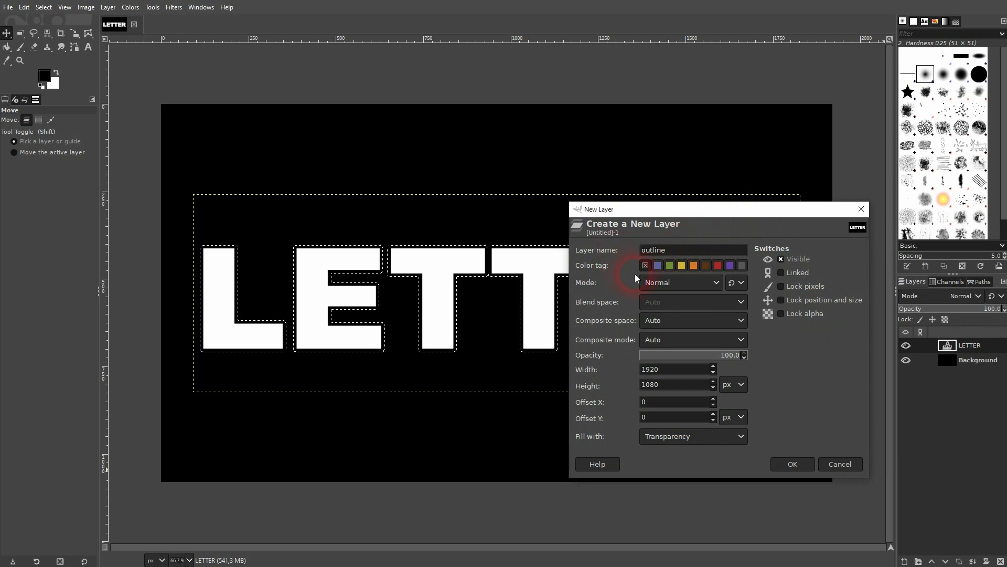
pyautogui.click(681, 440)
pyautogui.click(674, 492)
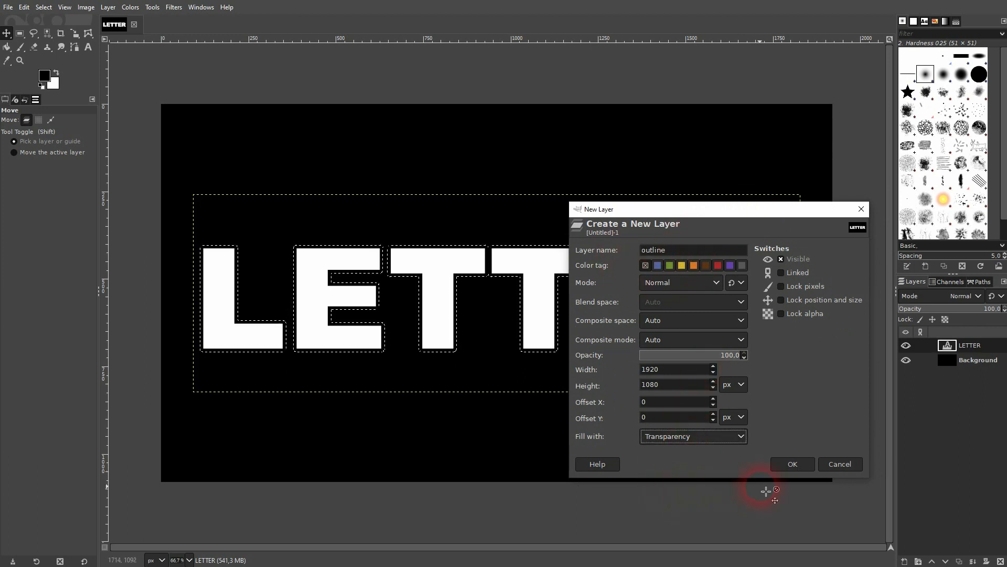
pyautogui.click(789, 465)
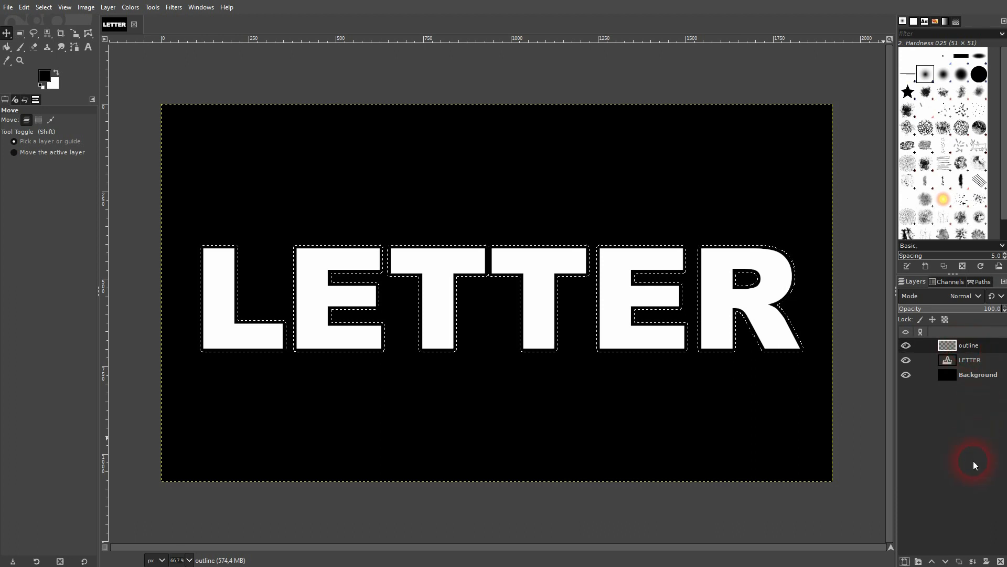
# - Lower the outline layer beneath the LETTER layer, check it by briefly hiding the text, and keep outline active
pyautogui.click(946, 562)
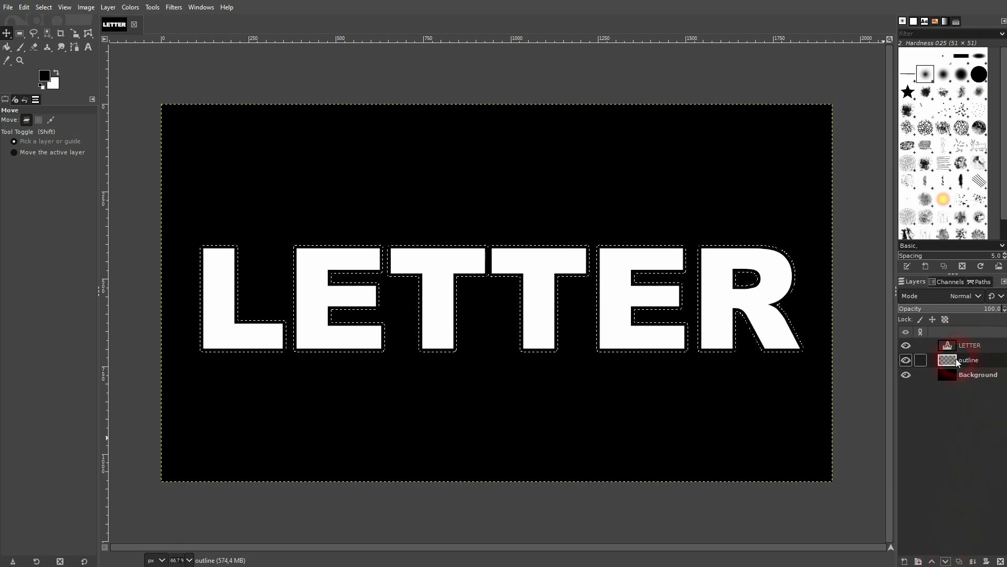
pyautogui.click(906, 346)
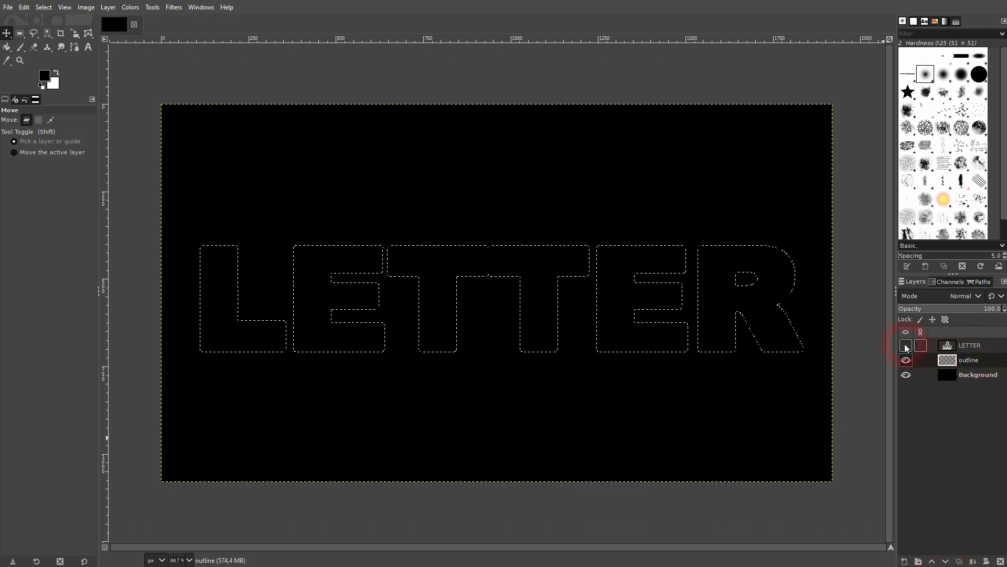
pyautogui.click(906, 346)
pyautogui.click(945, 362)
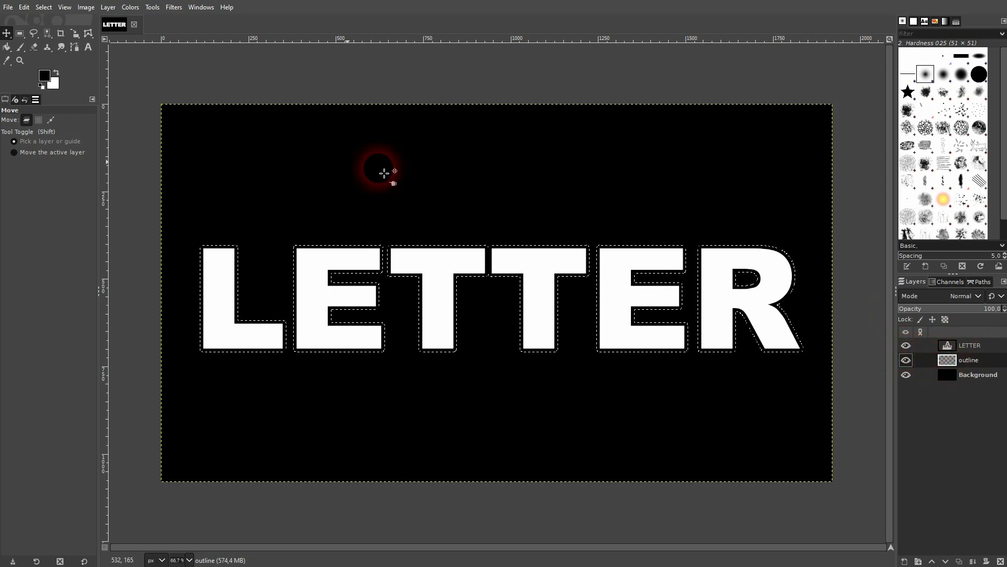
# - Set the foreground colour to red (ff0000) and fill the grown selection on the outline layer with it
pyautogui.click(47, 80)
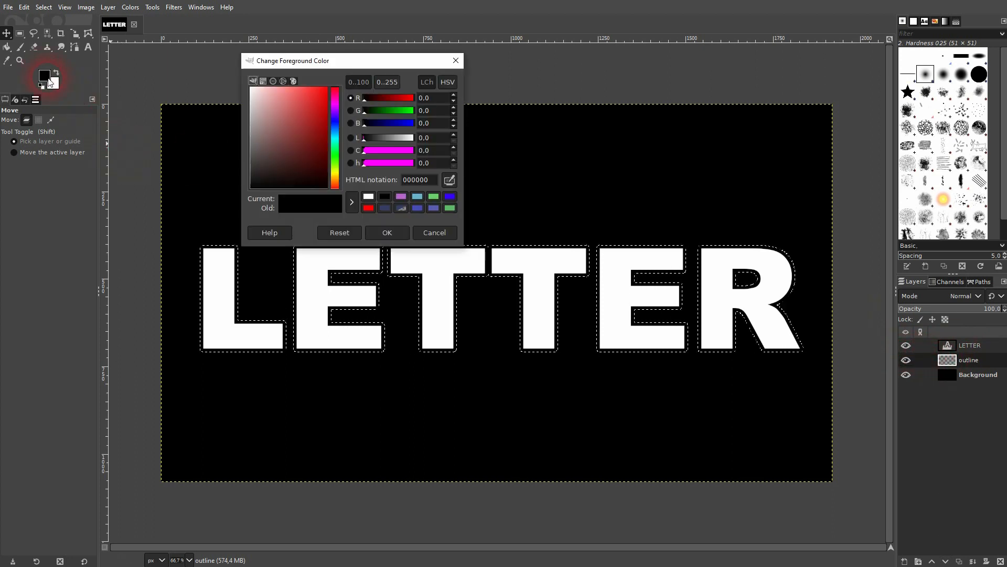
pyautogui.click(368, 208)
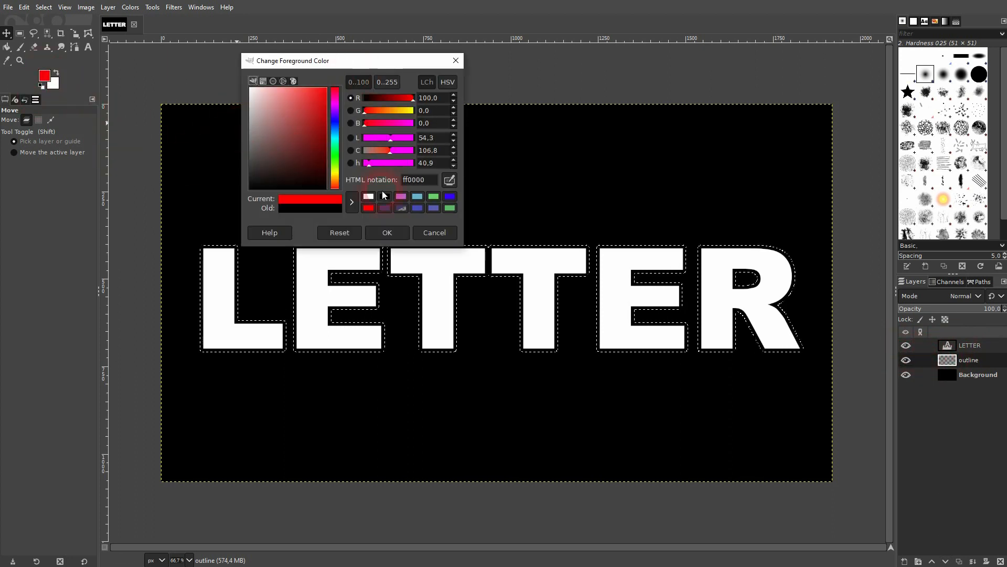
pyautogui.click(387, 232)
pyautogui.click(60, 34)
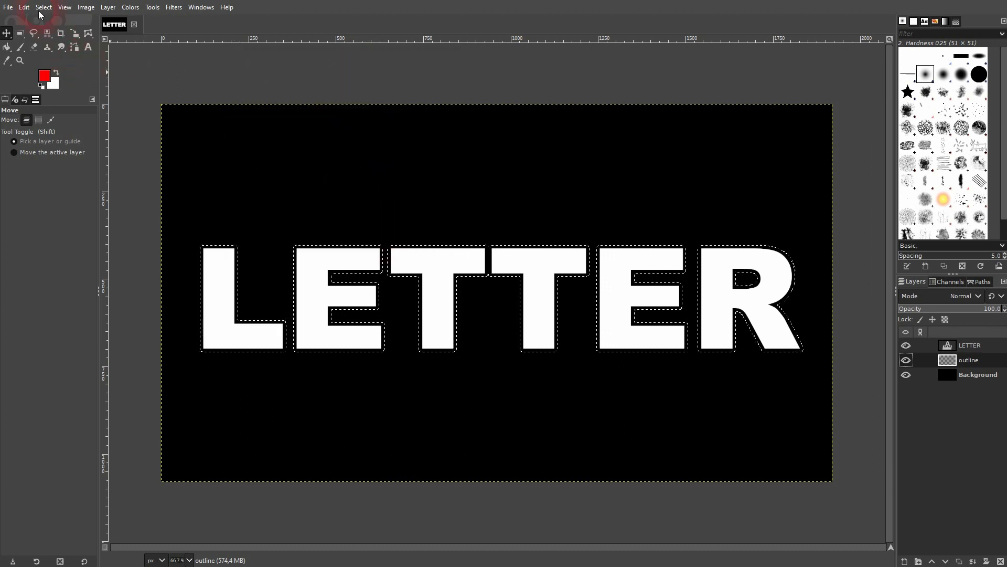
pyautogui.click(23, 8)
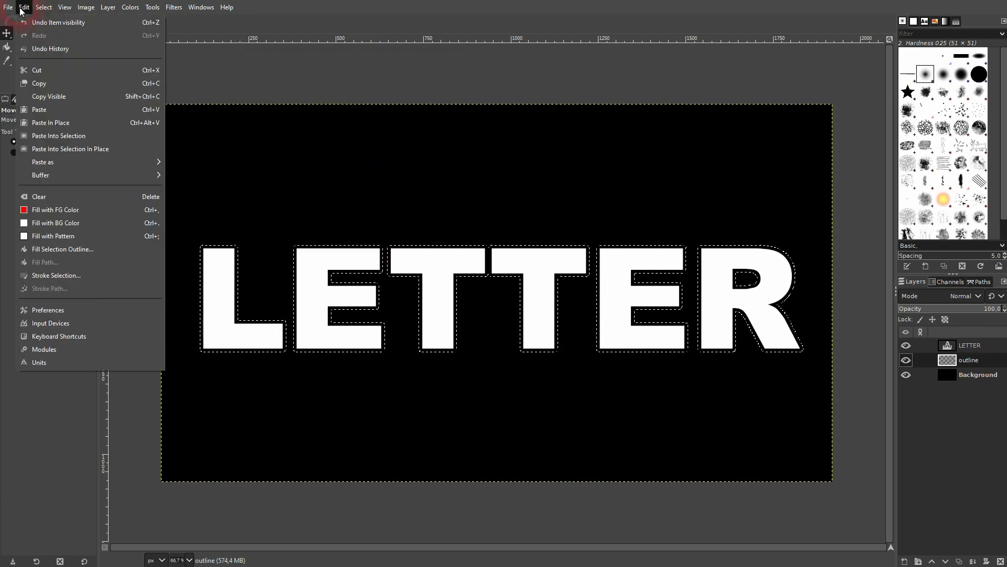
pyautogui.click(71, 210)
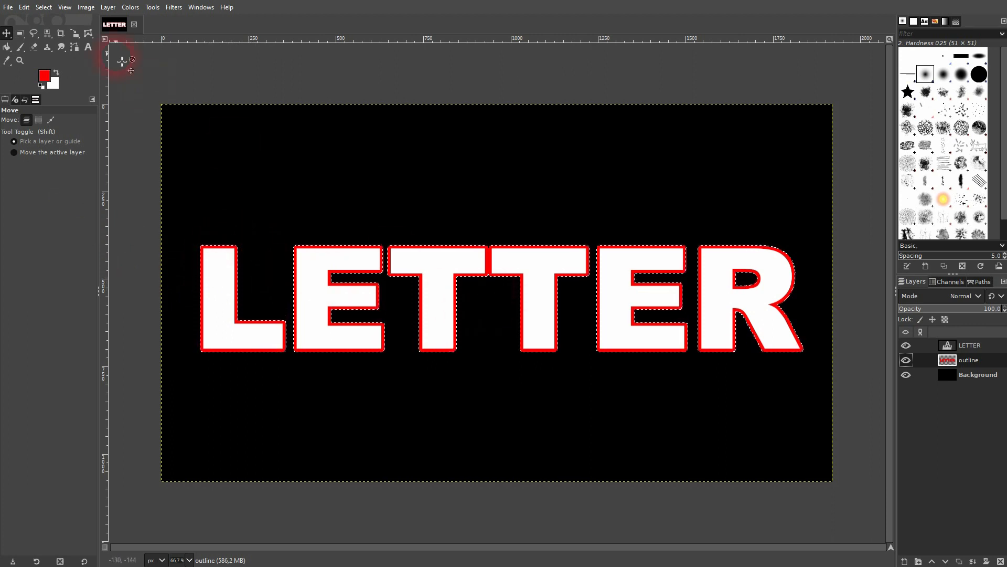
# - Deselect everything and briefly hide and reshow the outline and LETTER layers to compare them
pyautogui.click(43, 7)
pyautogui.click(52, 34)
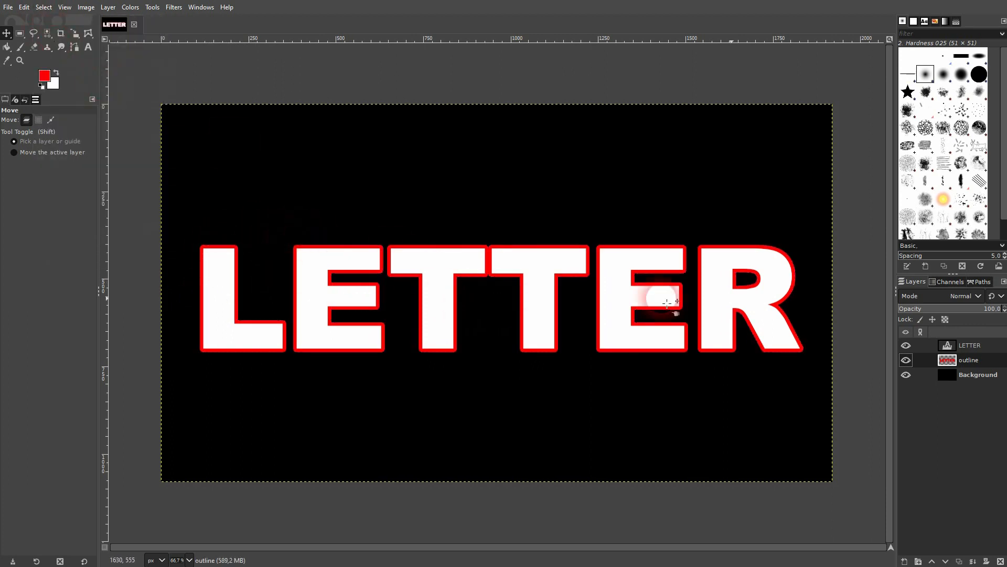
pyautogui.click(906, 360)
pyautogui.click(906, 361)
pyautogui.click(904, 346)
pyautogui.click(905, 346)
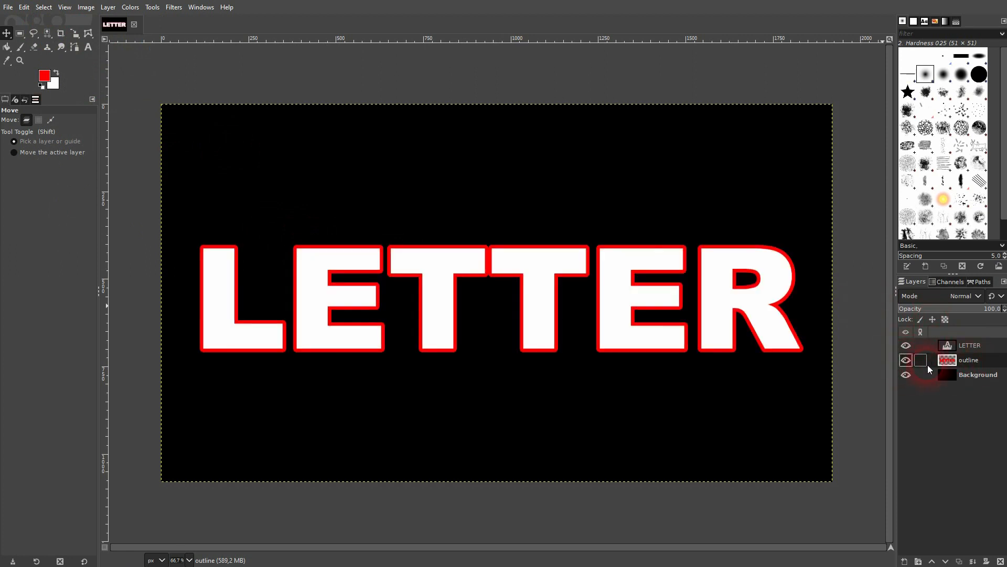
pyautogui.click(515, 179)
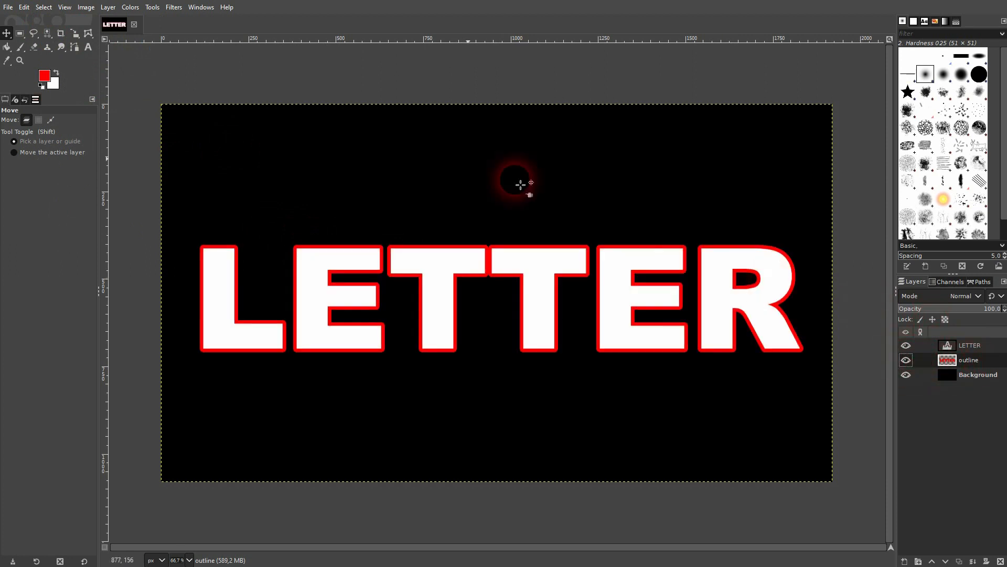
# - Apply a Linear Motion Blur to the outline layer with a length of about 97 and an angle of about 124°
pyautogui.click(172, 14)
pyautogui.moveTo(232, 86)
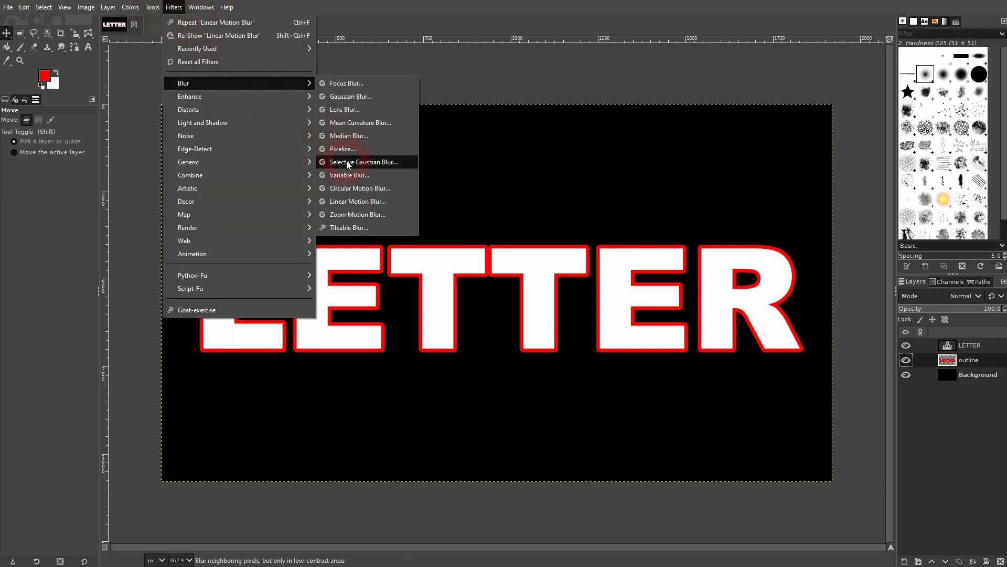
pyautogui.click(361, 202)
pyautogui.moveTo(915, 87); pyautogui.dragTo(842, 59)
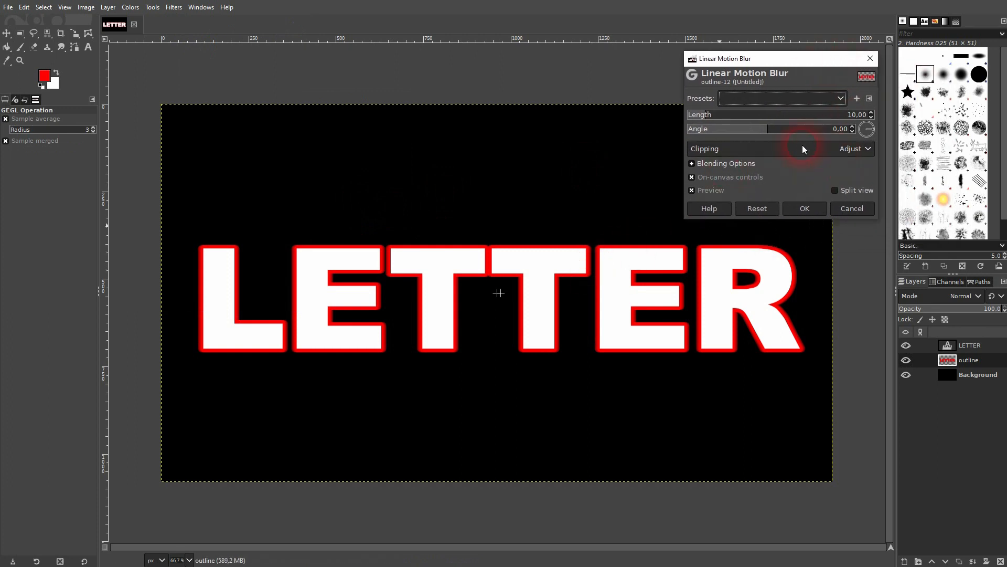
pyautogui.moveTo(724, 113); pyautogui.dragTo(793, 130)
pyautogui.moveTo(504, 305); pyautogui.dragTo(489, 320)
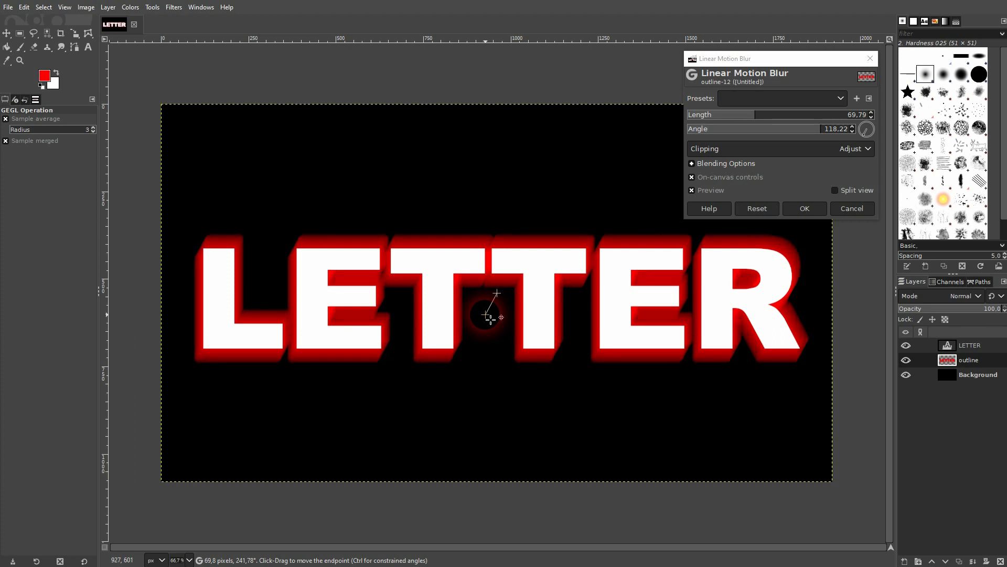
pyautogui.moveTo(490, 317); pyautogui.dragTo(487, 317)
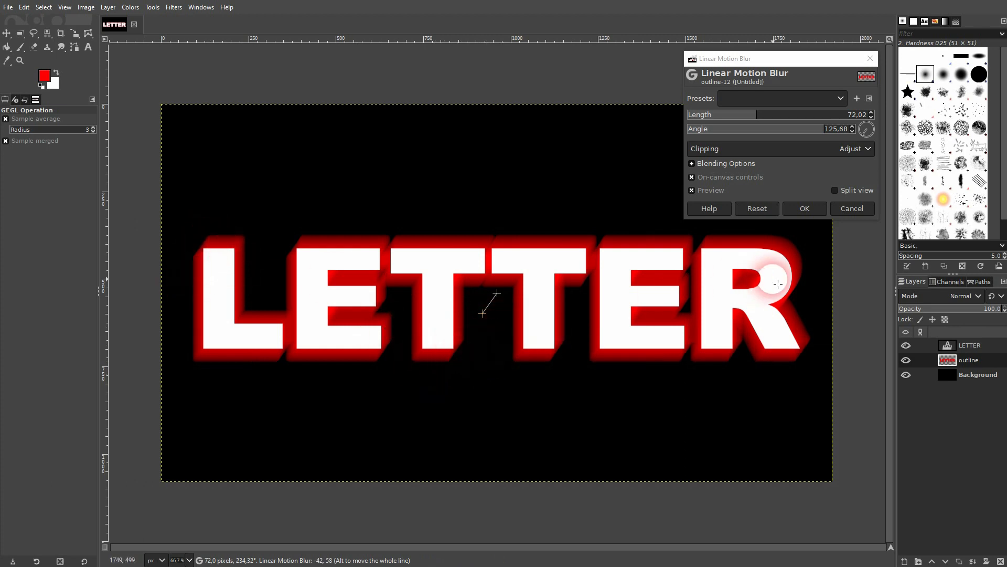
pyautogui.moveTo(483, 312); pyautogui.dragTo(482, 325)
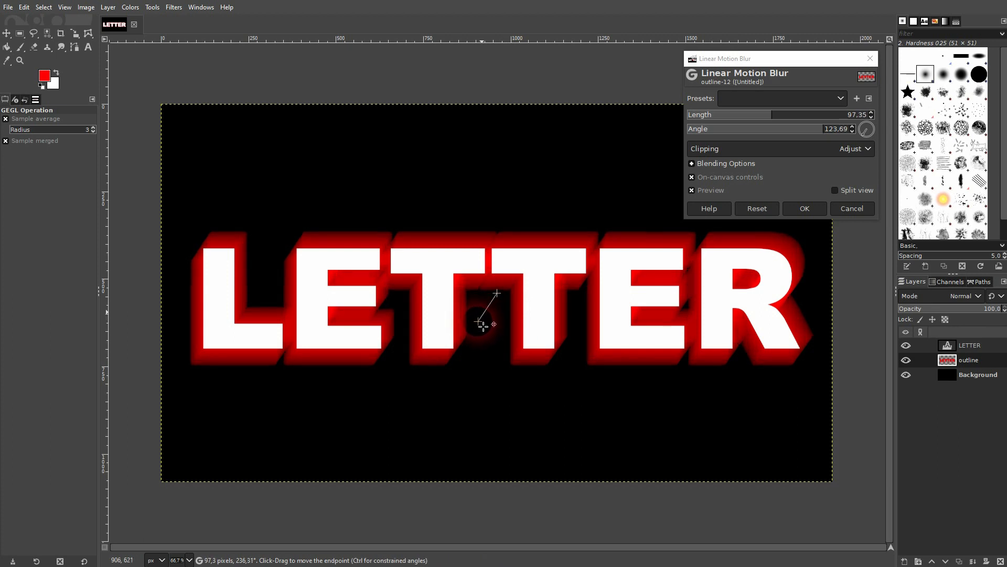
pyautogui.click(810, 211)
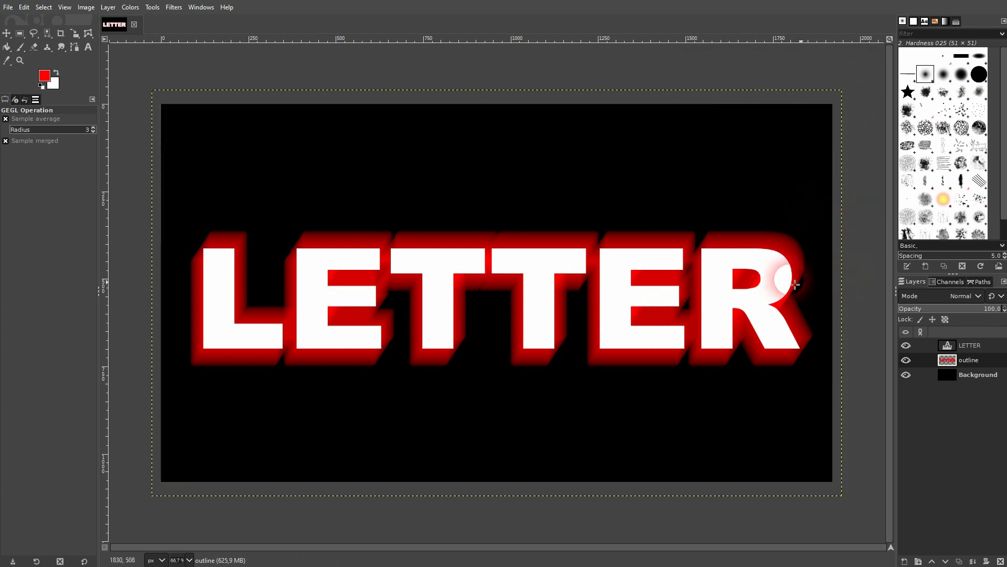
# - Bucket-fill the blurred red edges on the outline layer with the foreground red, around the L and between the two Ts
pyautogui.click(960, 362)
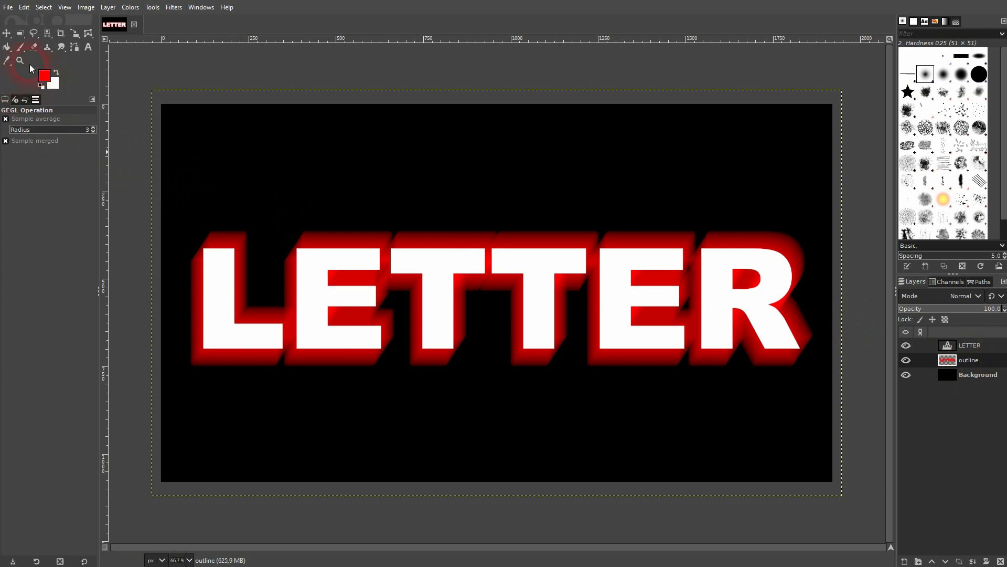
pyautogui.click(8, 47)
pyautogui.click(227, 239)
pyautogui.click(510, 252)
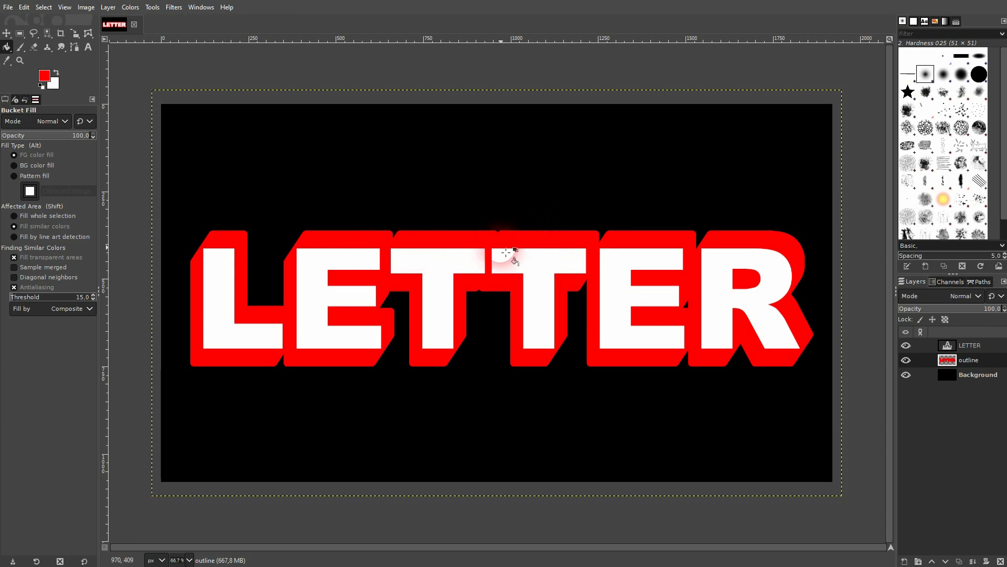
# - Move the LETTER text layer up and right onto the front face of the red extrusion, undoing the extra second shift
pyautogui.click(7, 33)
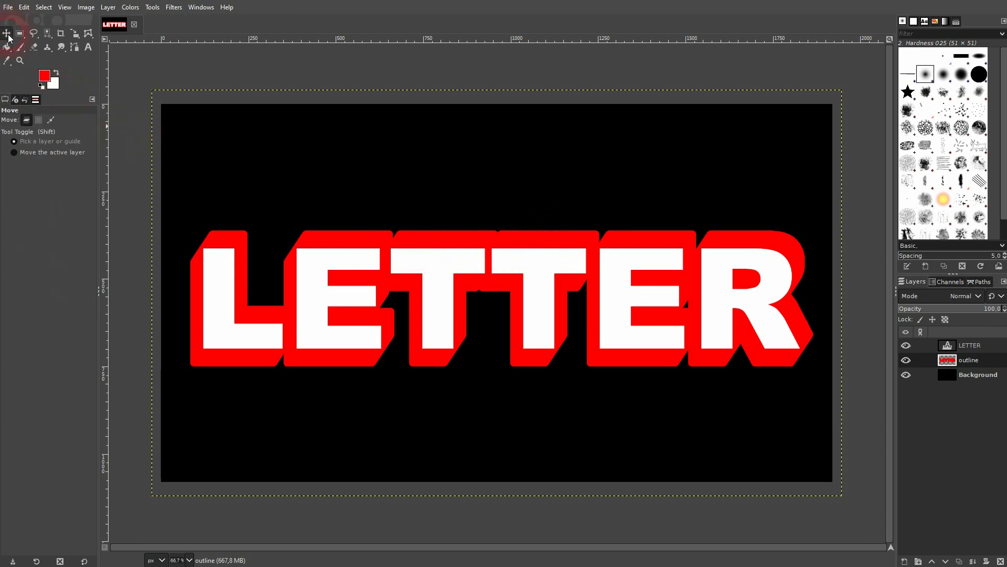
pyautogui.click(968, 348)
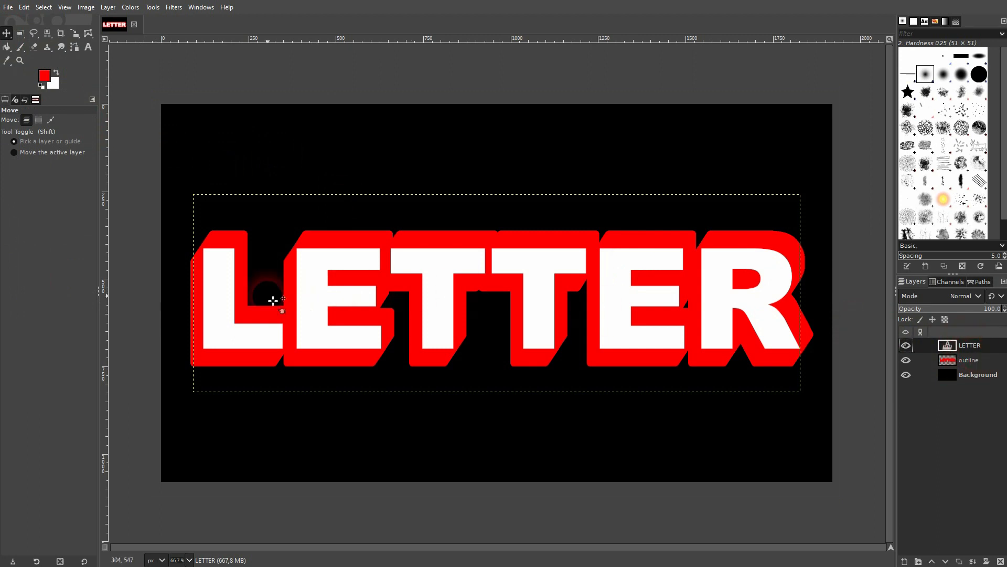
pyautogui.moveTo(214, 278); pyautogui.dragTo(224, 263)
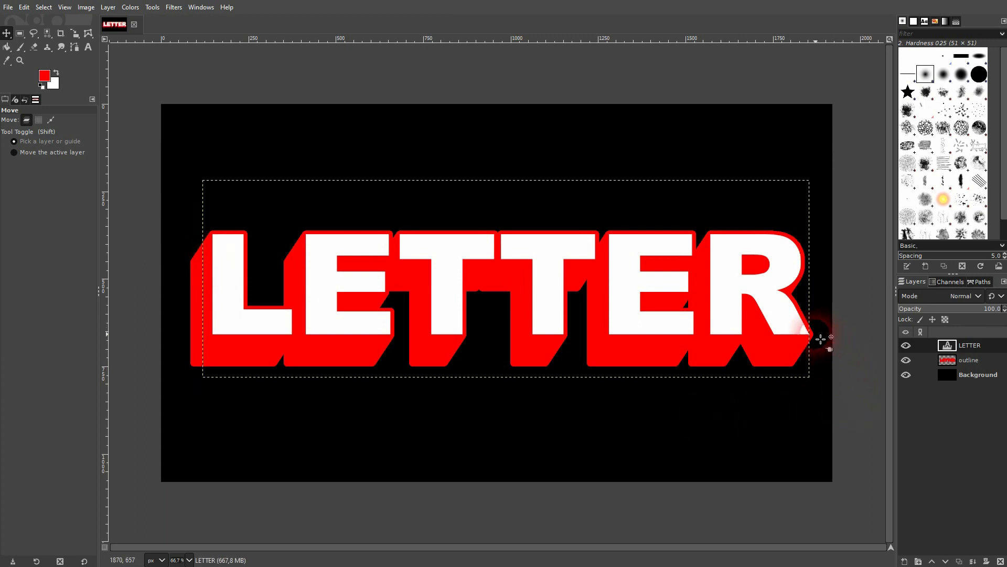
pyautogui.moveTo(765, 269); pyautogui.dragTo(775, 273)
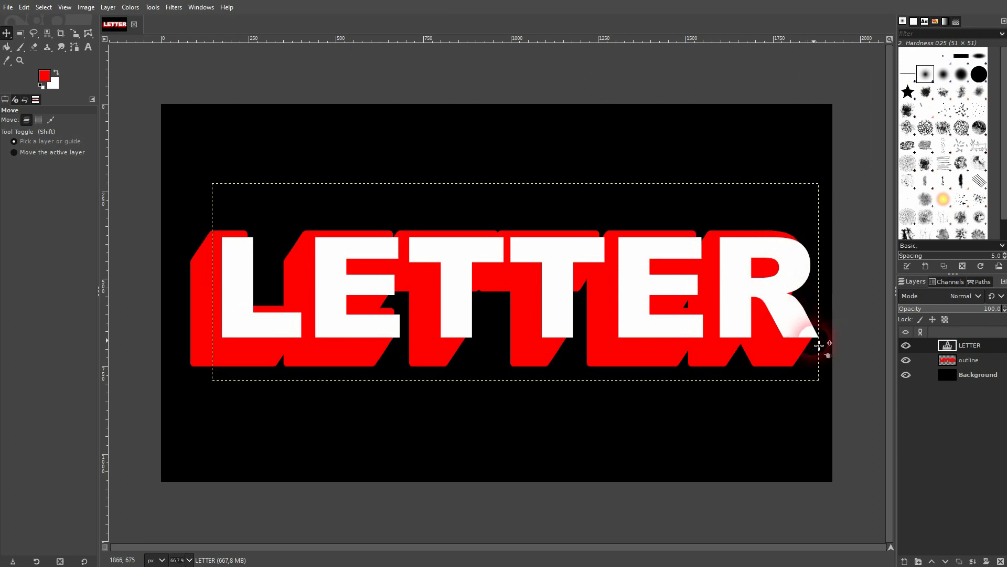
pyautogui.hotkey('ctrl', 'z')
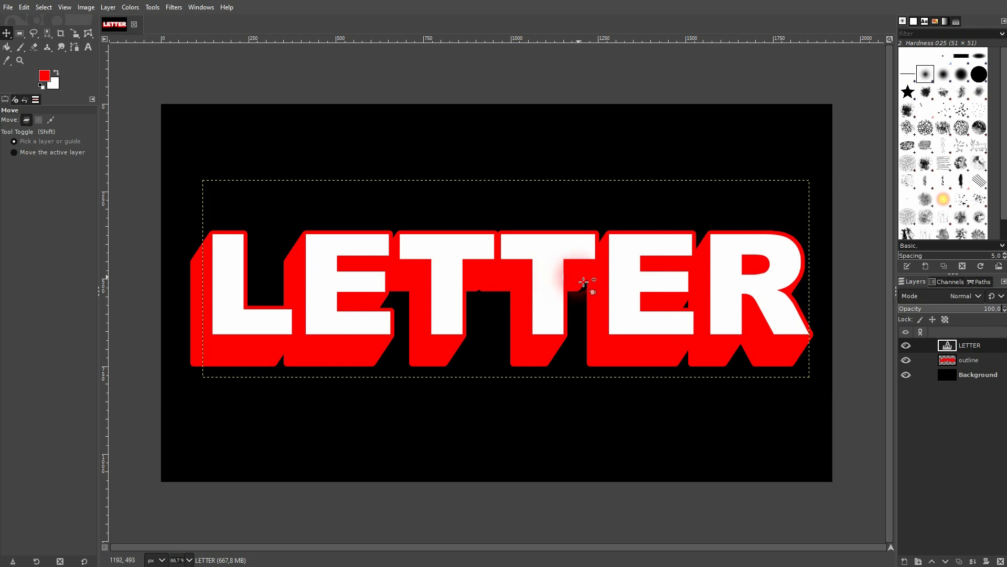
# - Create a selection from the LETTER layer's alpha, hide that layer and make the outline layer active
pyautogui.rightClick(967, 349)
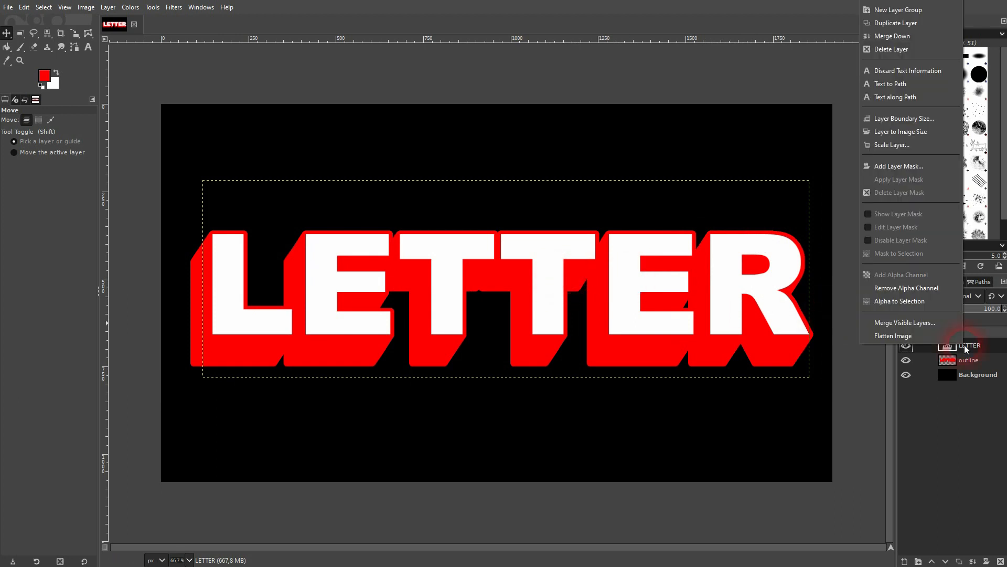
pyautogui.click(904, 301)
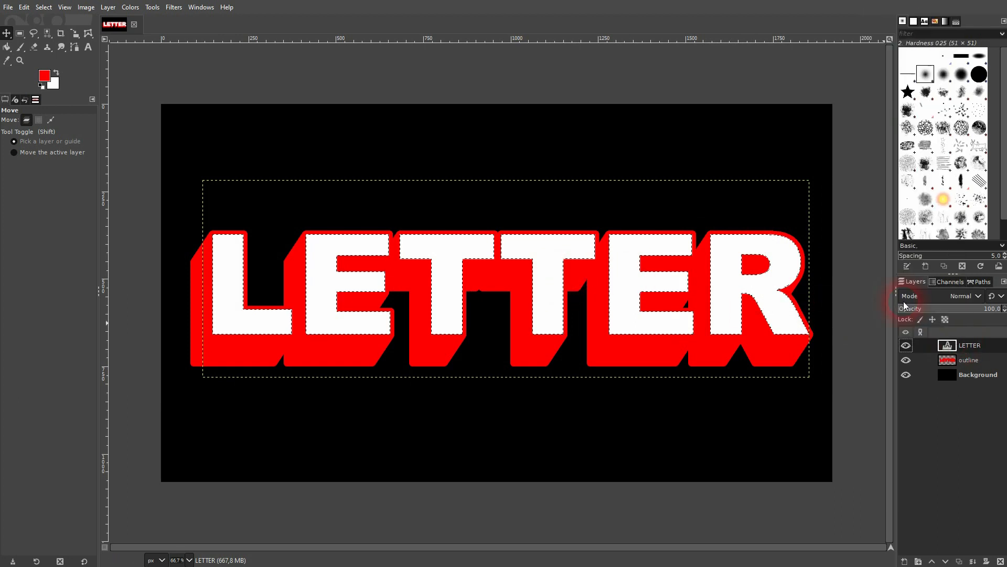
pyautogui.click(907, 346)
pyautogui.click(971, 362)
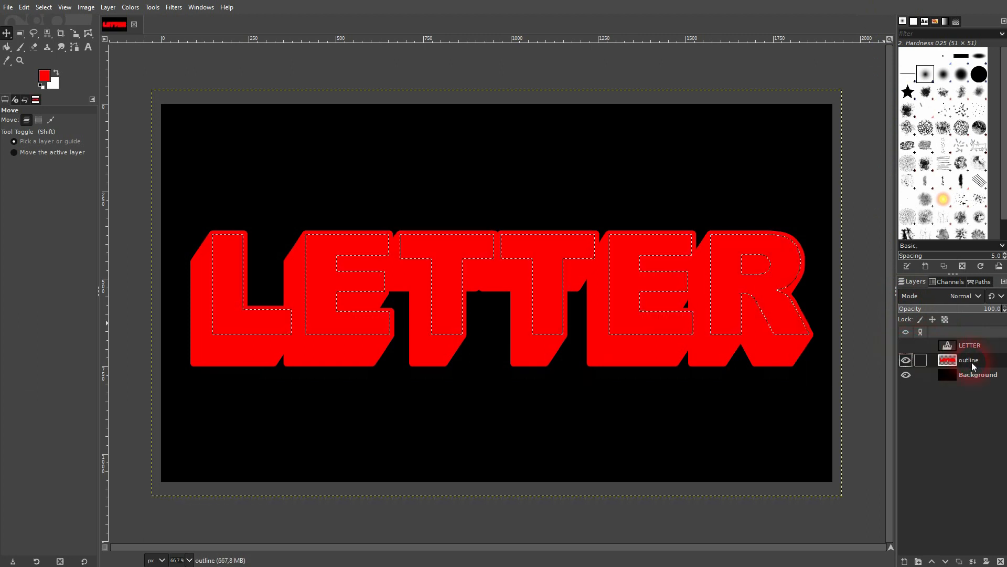
# - Invert the selection and add a layer mask from it to the outline layer, cutting out the letter faces
pyautogui.click(466, 175)
pyautogui.click(43, 7)
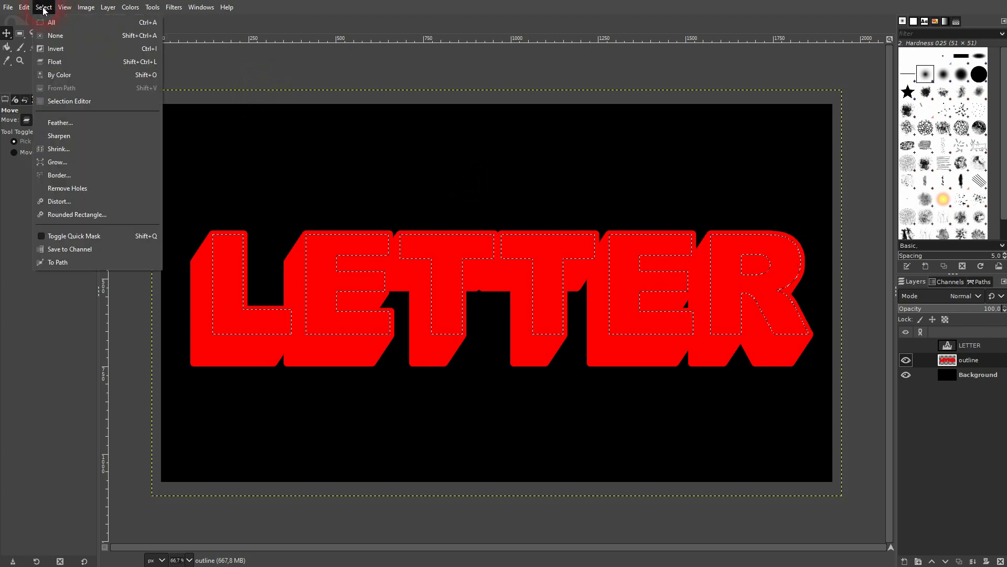
pyautogui.click(64, 53)
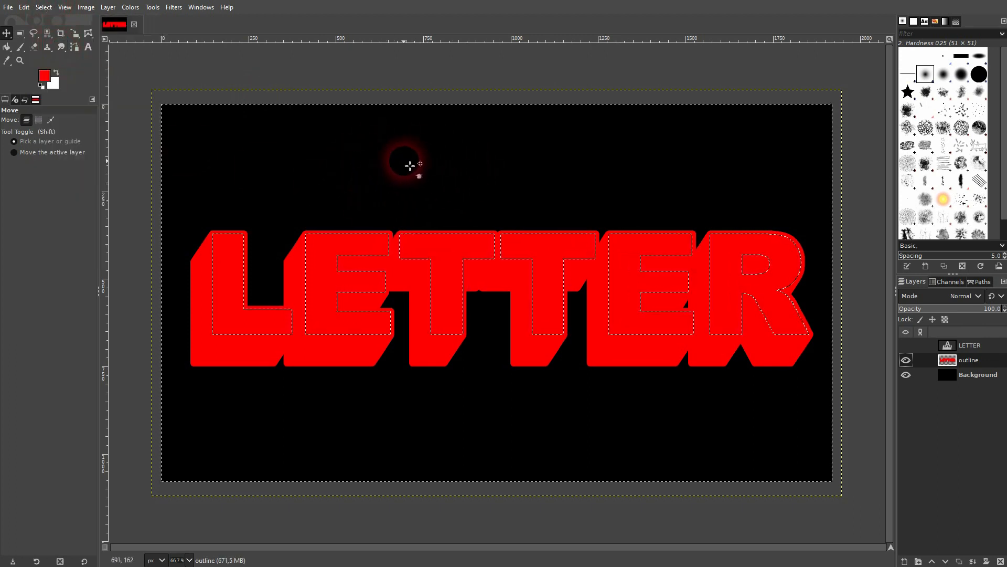
pyautogui.rightClick(964, 364)
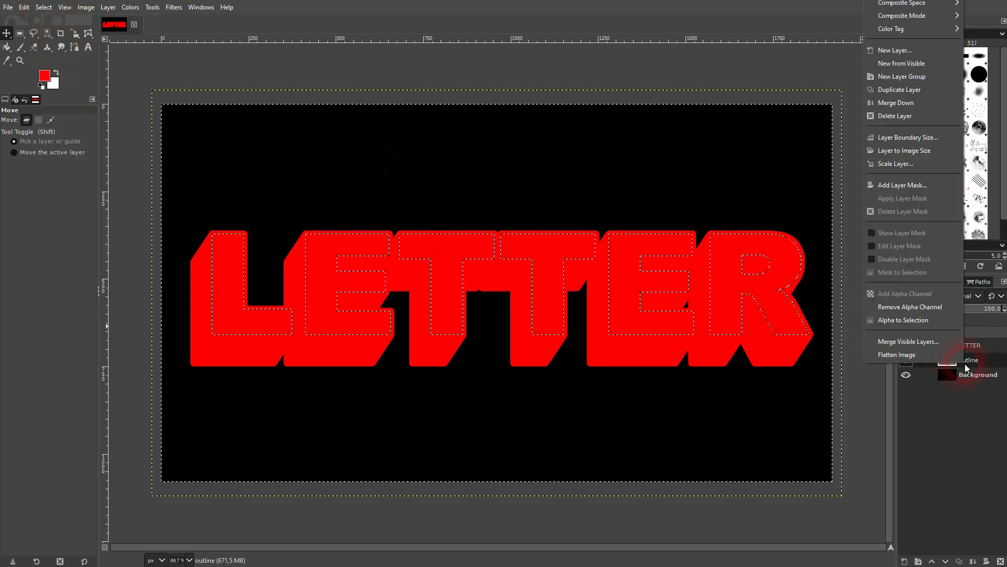
pyautogui.click(882, 182)
pyautogui.click(836, 193)
pyautogui.click(887, 270)
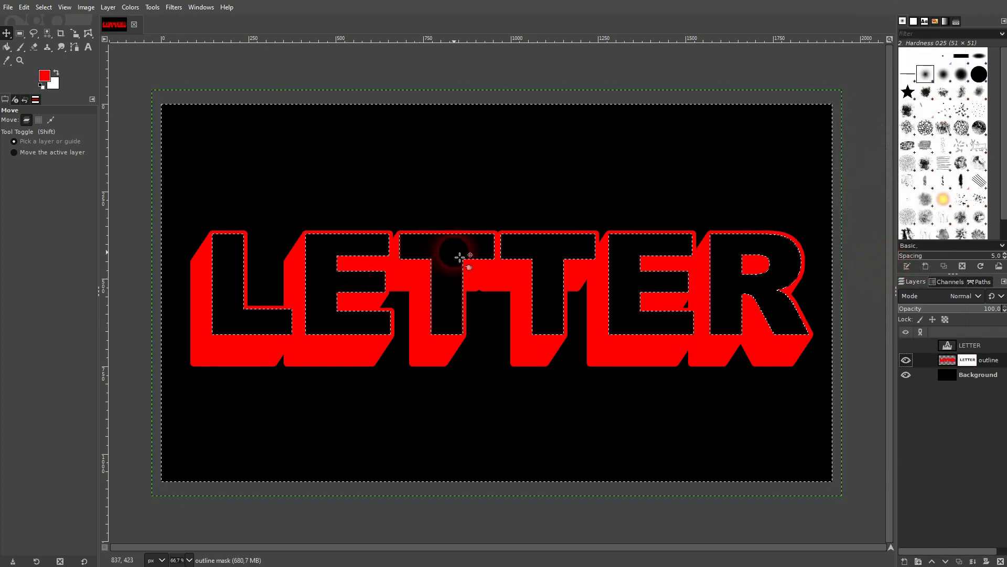
# - Deselect everything and briefly hide and reshow the outline and Background layers to check the cutout
pyautogui.click(44, 7)
pyautogui.click(50, 32)
pyautogui.click(907, 359)
pyautogui.click(906, 359)
pyautogui.click(906, 375)
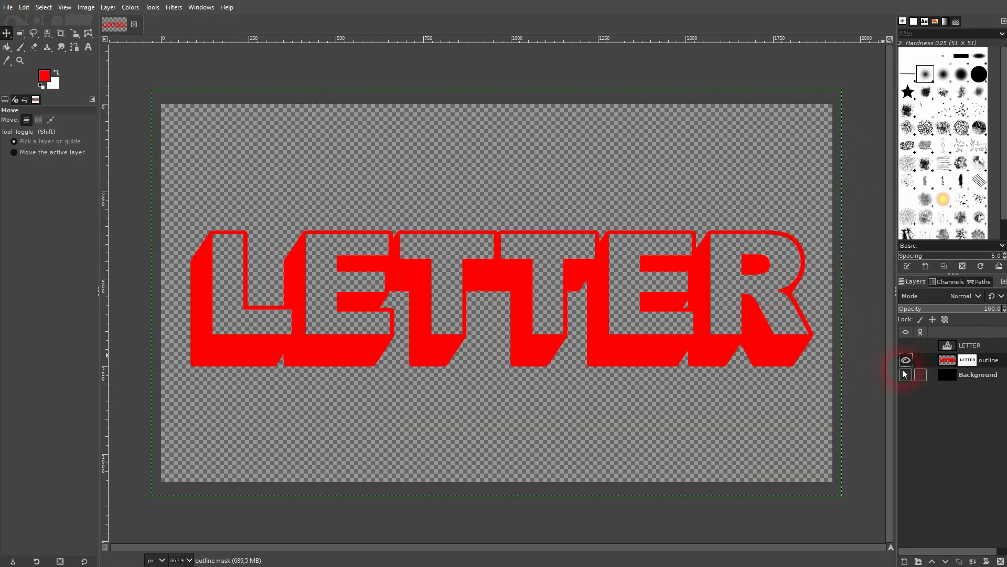
pyautogui.click(910, 377)
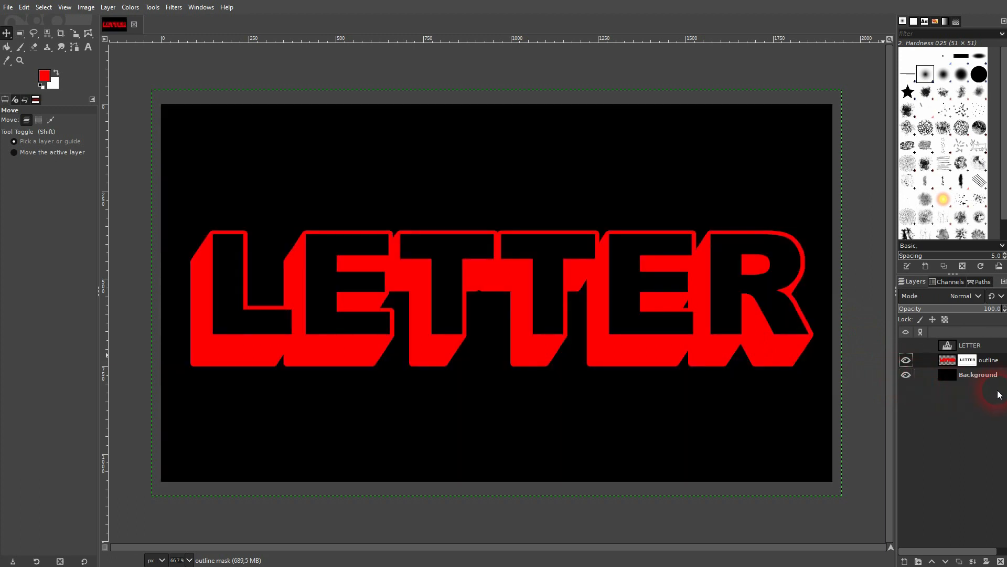
# - Bucket-fill the extrusion on the outline layer's image, not its mask, with light blue (66b7d0)
pyautogui.click(949, 361)
pyautogui.click(104, 74)
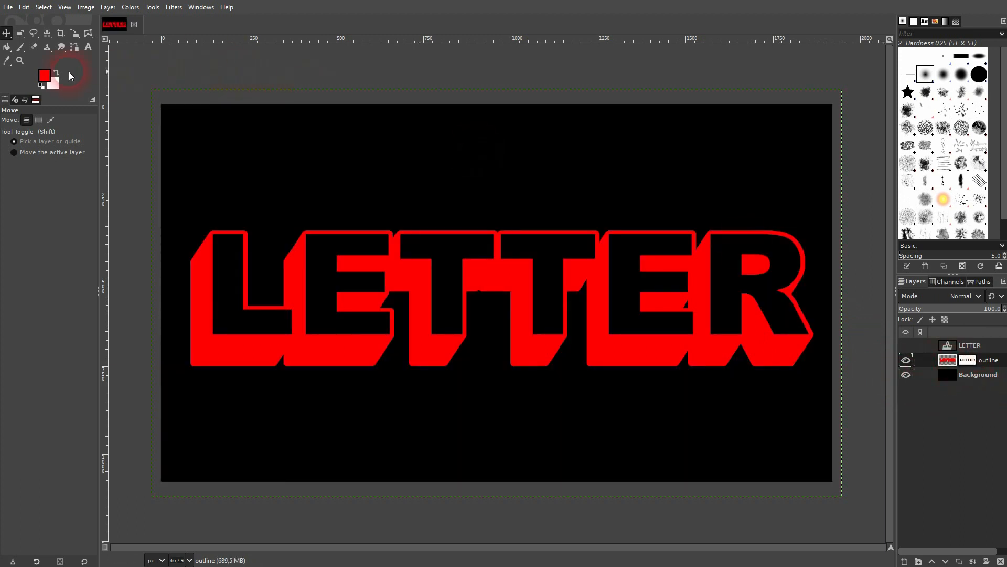
pyautogui.click(6, 47)
pyautogui.click(45, 77)
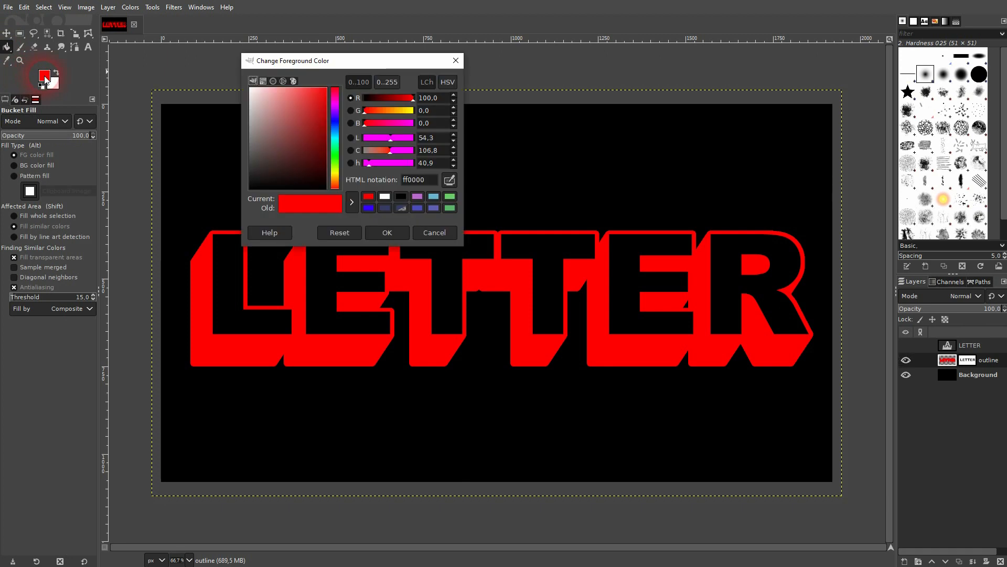
pyautogui.click(433, 197)
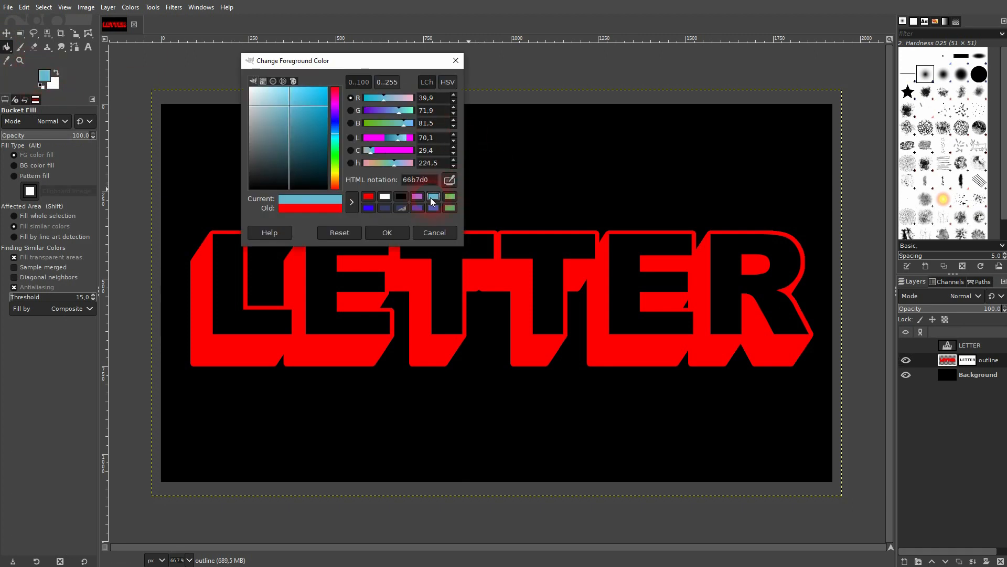
pyautogui.click(387, 233)
pyautogui.click(319, 360)
pyautogui.click(424, 349)
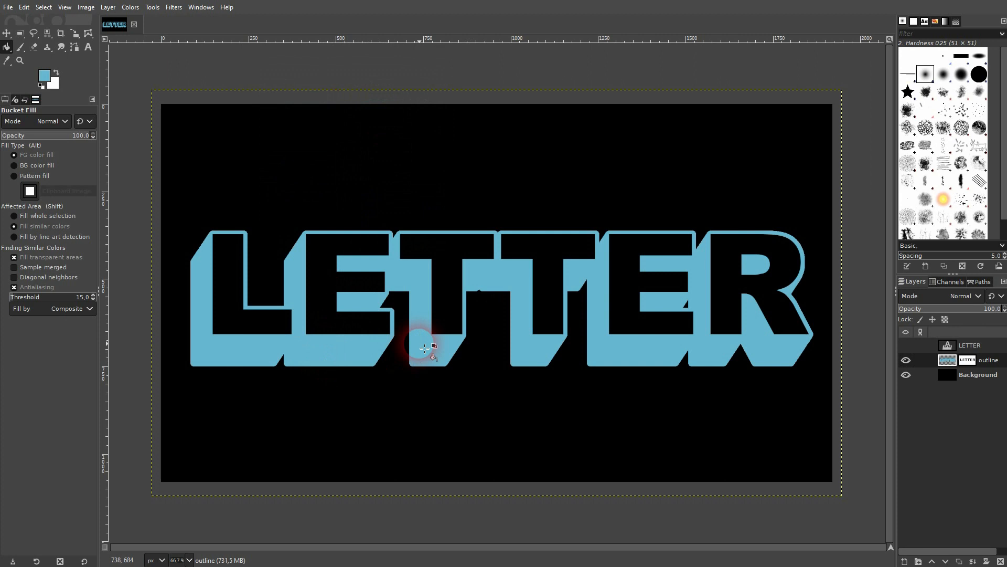
# - Set the foreground colour to green (66d069) and bucket-fill the Background layer with it
pyautogui.click(979, 375)
pyautogui.click(46, 75)
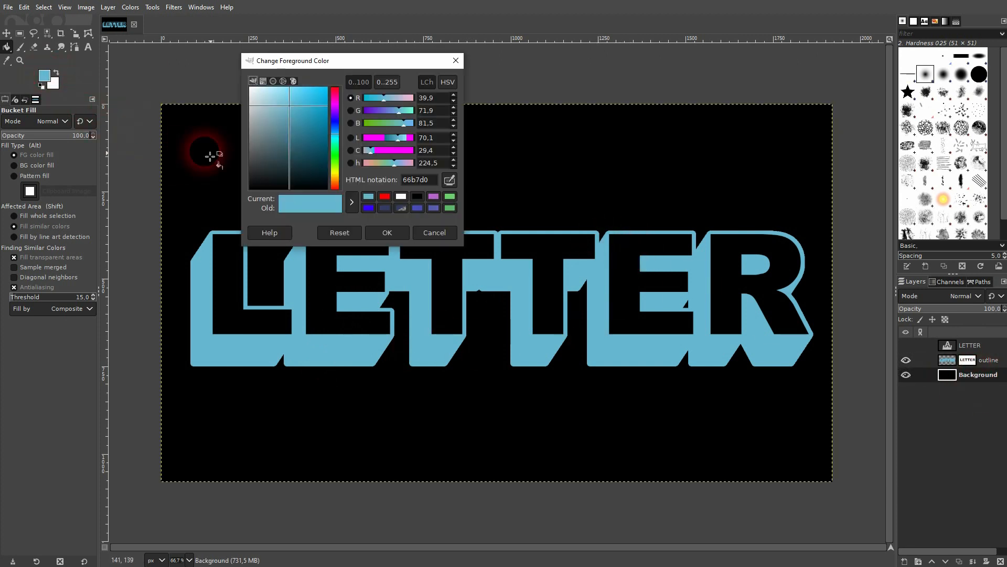
pyautogui.click(451, 197)
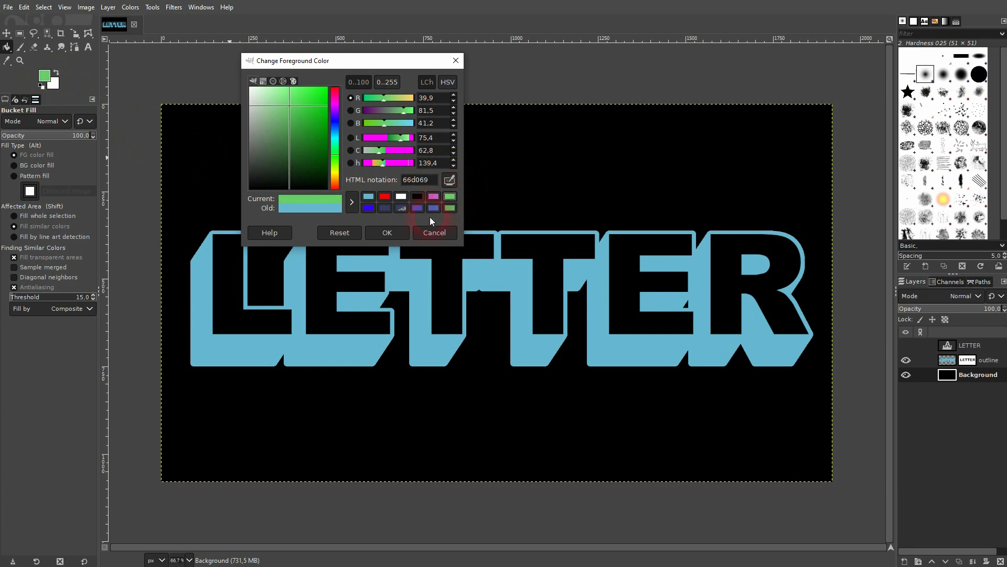
pyautogui.click(389, 234)
pyautogui.click(516, 184)
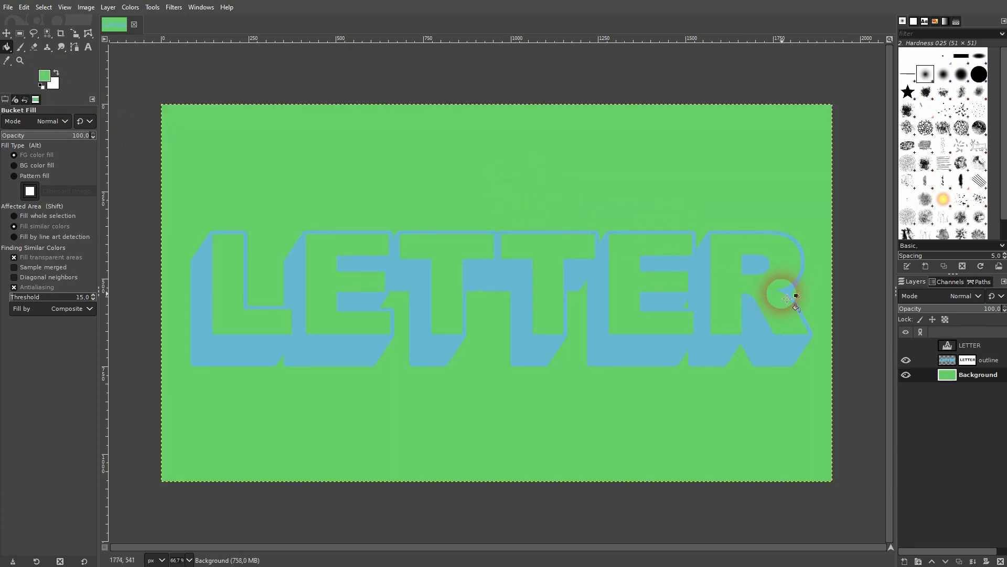
# - Set the foreground colour to purple (ae66d0) and bucket-fill the extrusion on the outline layer with it
pyautogui.click(947, 360)
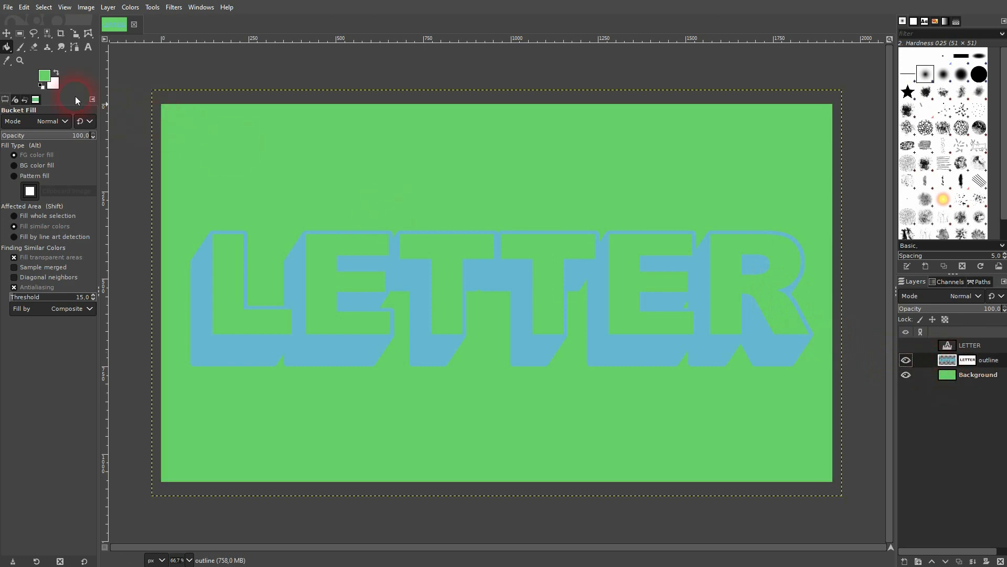
pyautogui.click(45, 76)
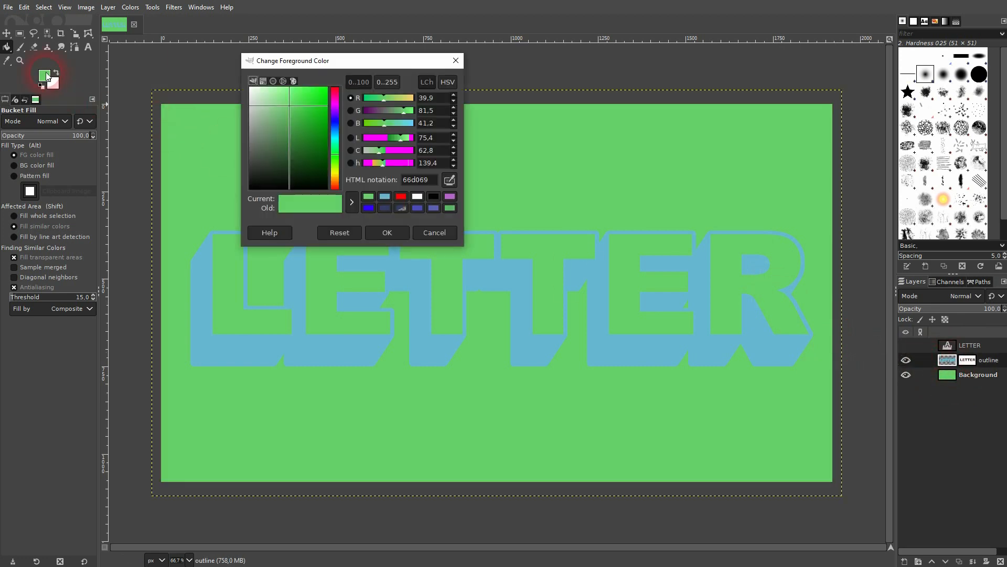
pyautogui.click(450, 197)
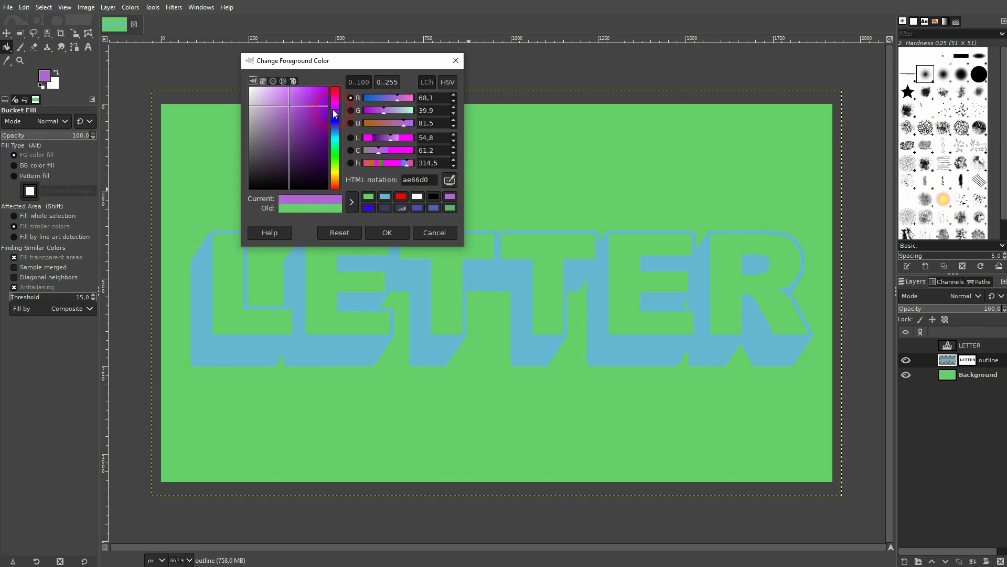
pyautogui.click(382, 233)
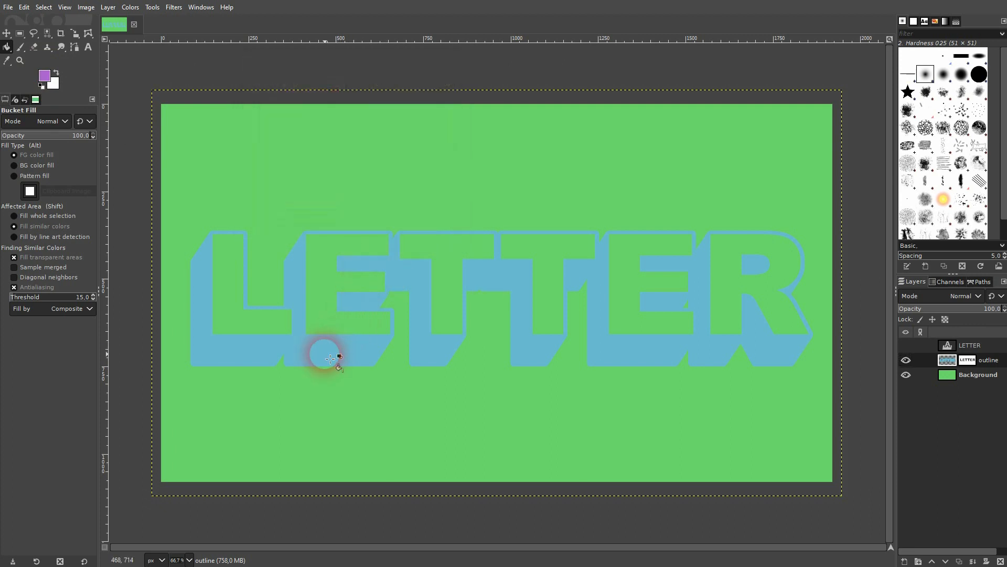
pyautogui.click(324, 355)
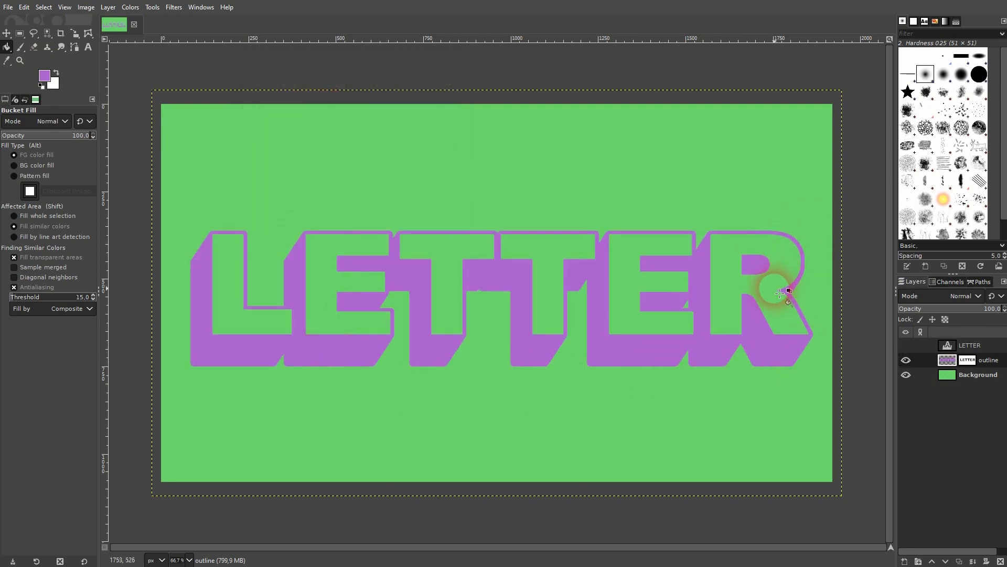